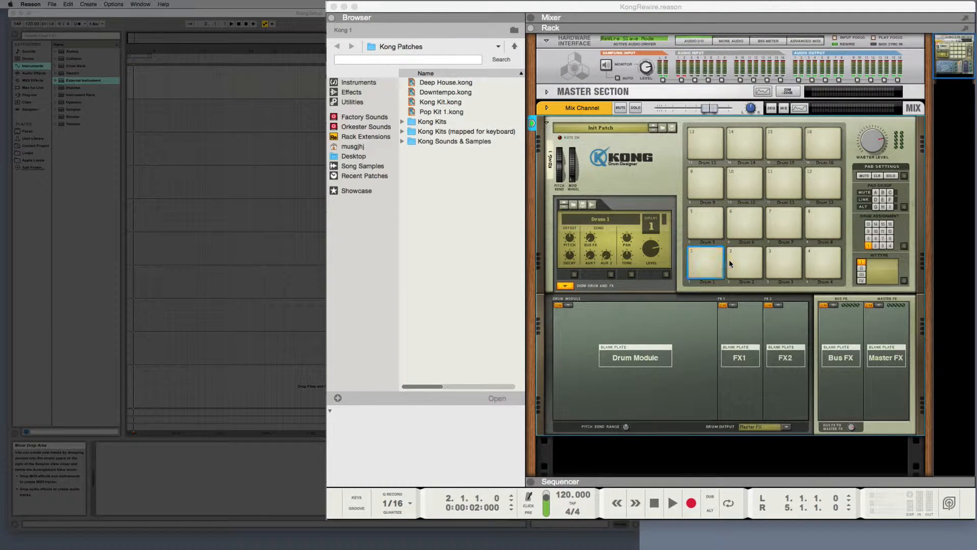
Step: Look through the drum module types available for the Drum 1 pad
left_click(805, 265)
left_click(780, 266)
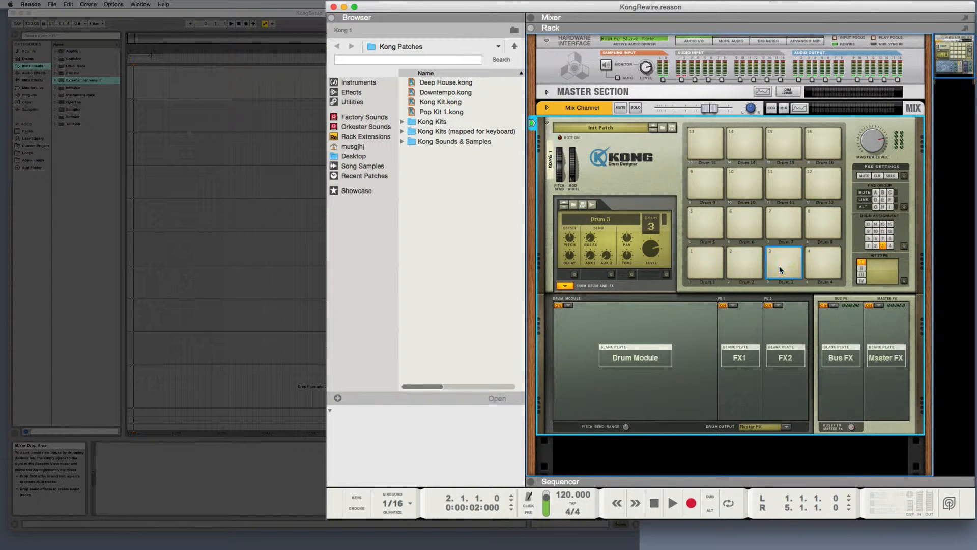
left_click(703, 268)
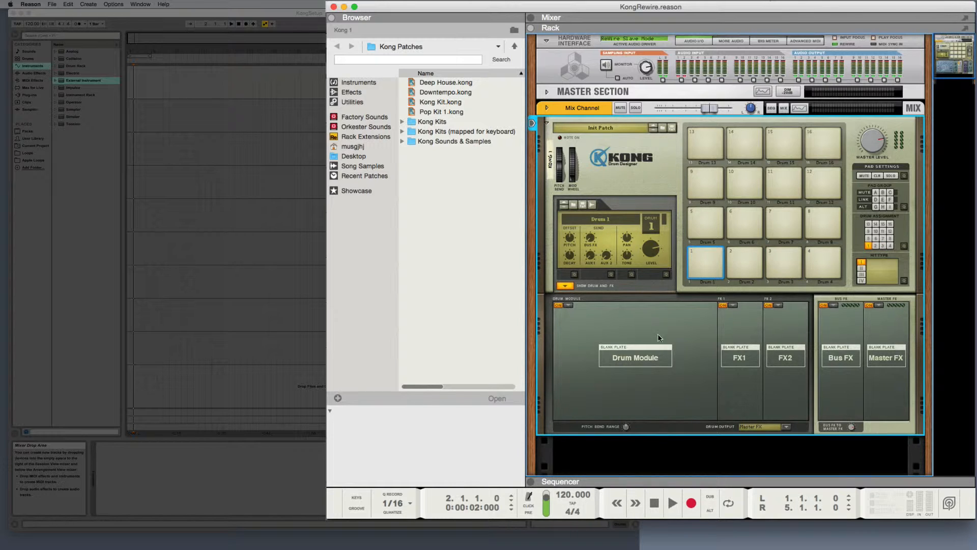
left_click(568, 305)
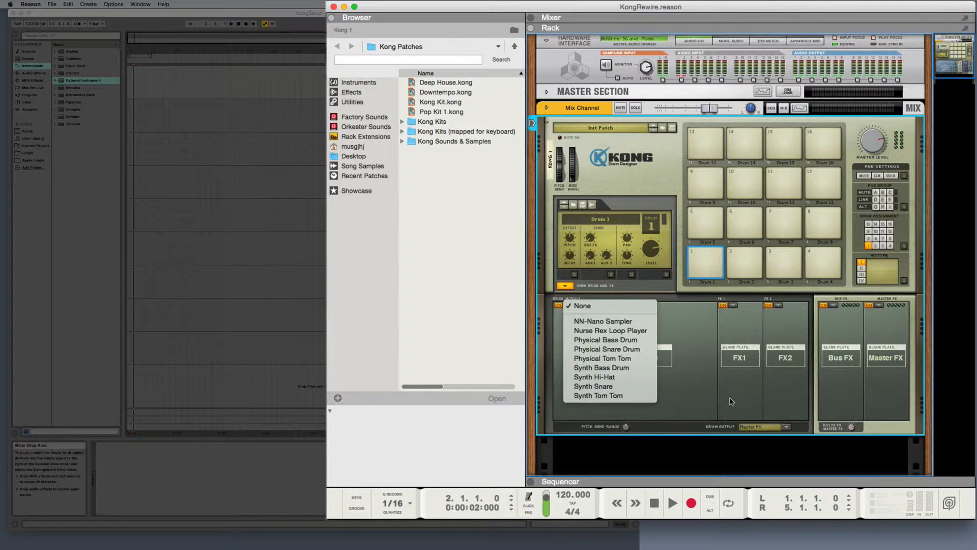
left_click(666, 391)
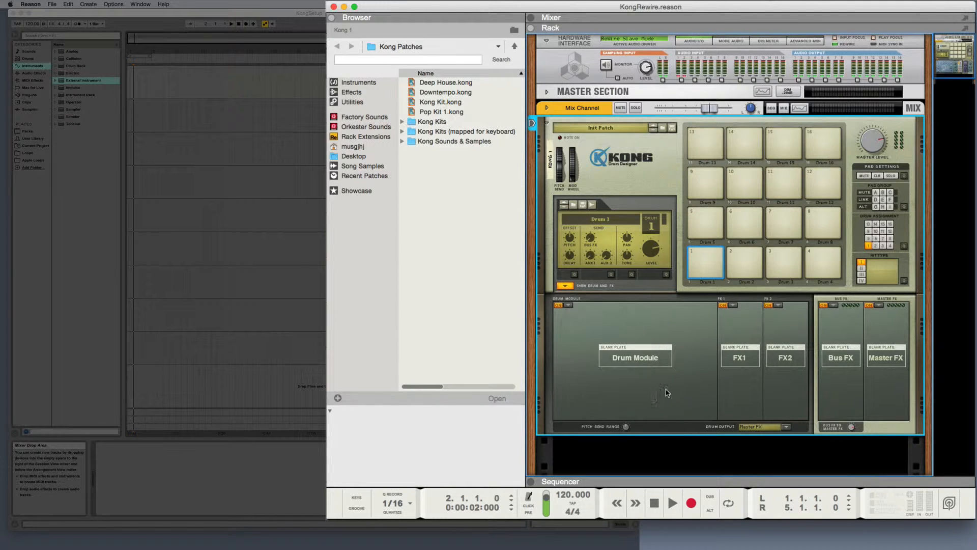
Step: Load the Tone generator into Drum 1's FX1 slot, set its pitch to 12 and audition the pad
left_click(732, 306)
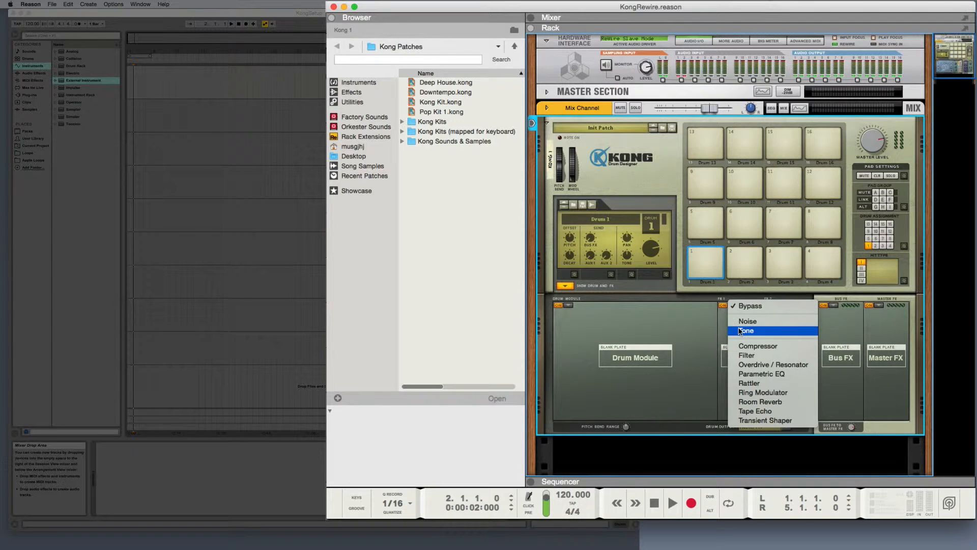
left_click(741, 331)
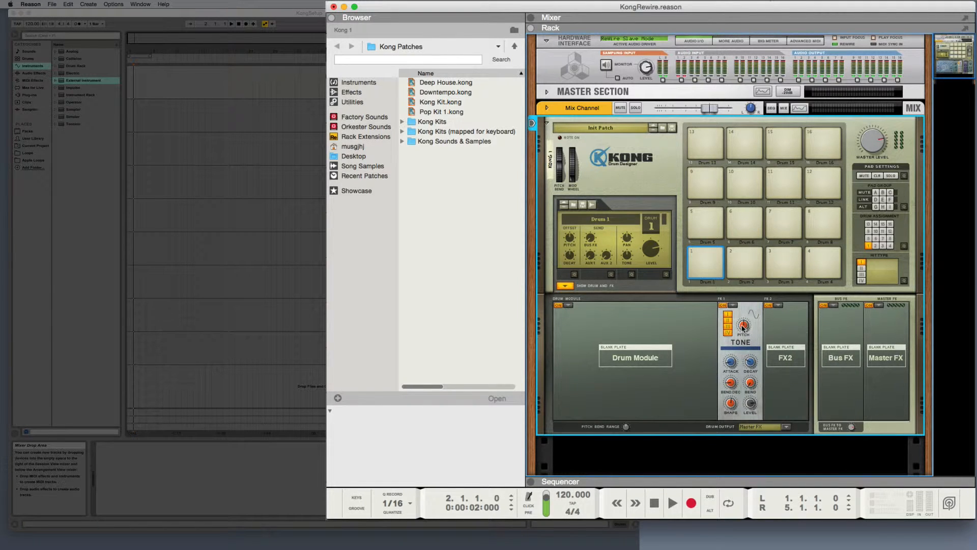
left_click_drag(741, 325, 739, 337)
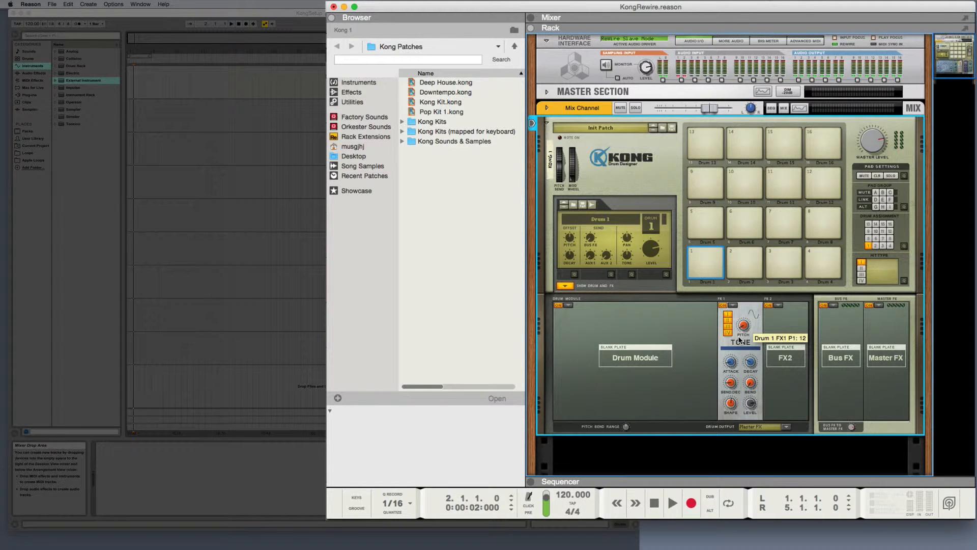
left_click(704, 266)
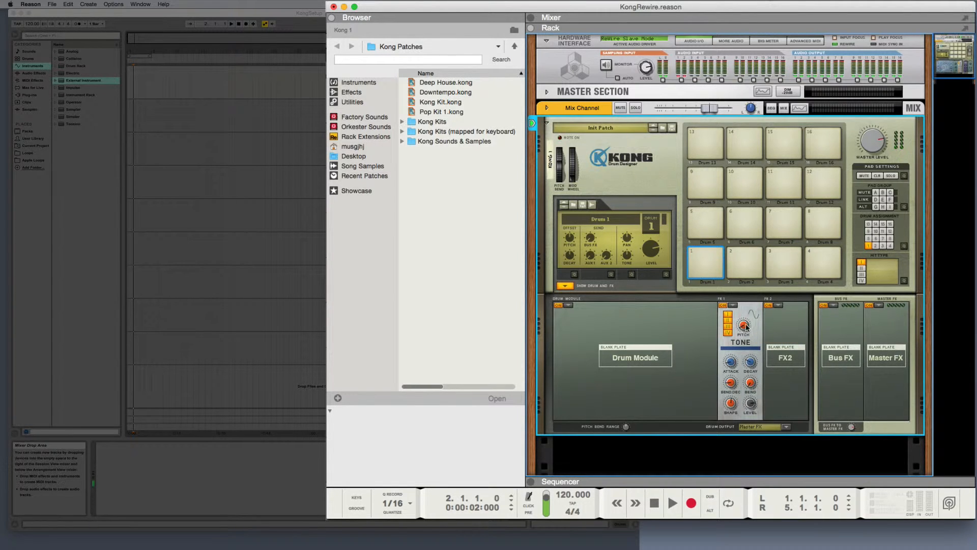
left_click(705, 273)
left_click(704, 265)
left_click(705, 269)
left_click(700, 263)
left_click(707, 263)
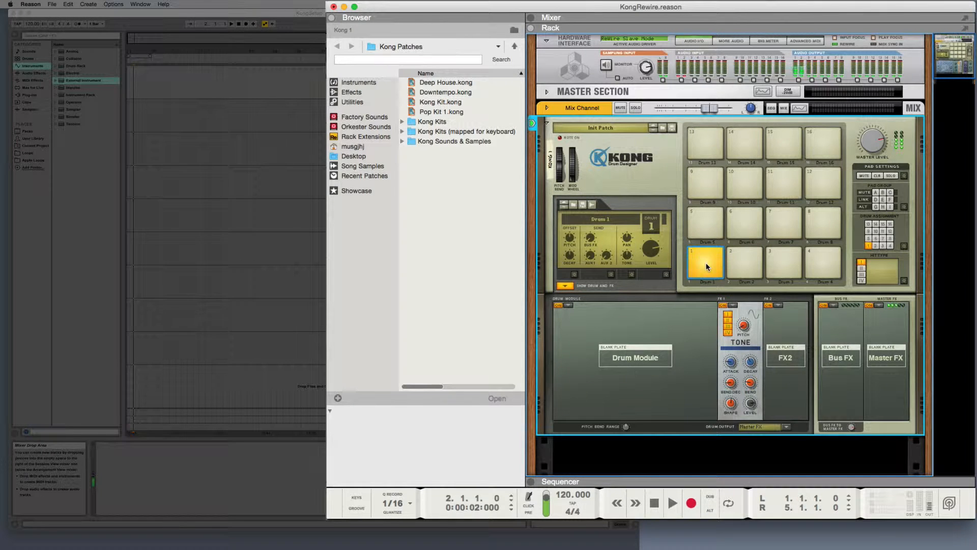
Step: Load the Noise generator into Drum 1's FX2 slot, set its pitch to 14 and audition the pad
left_click(776, 306)
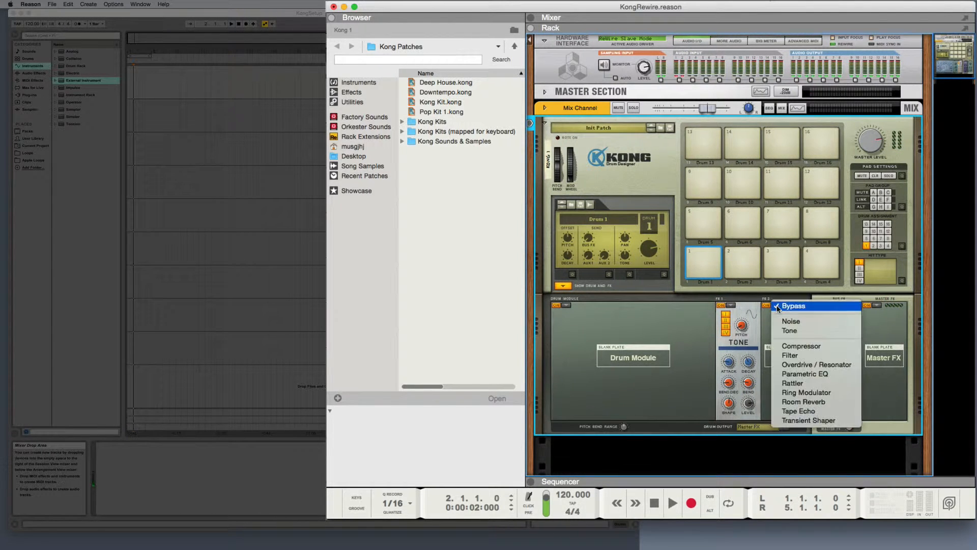
left_click(781, 322)
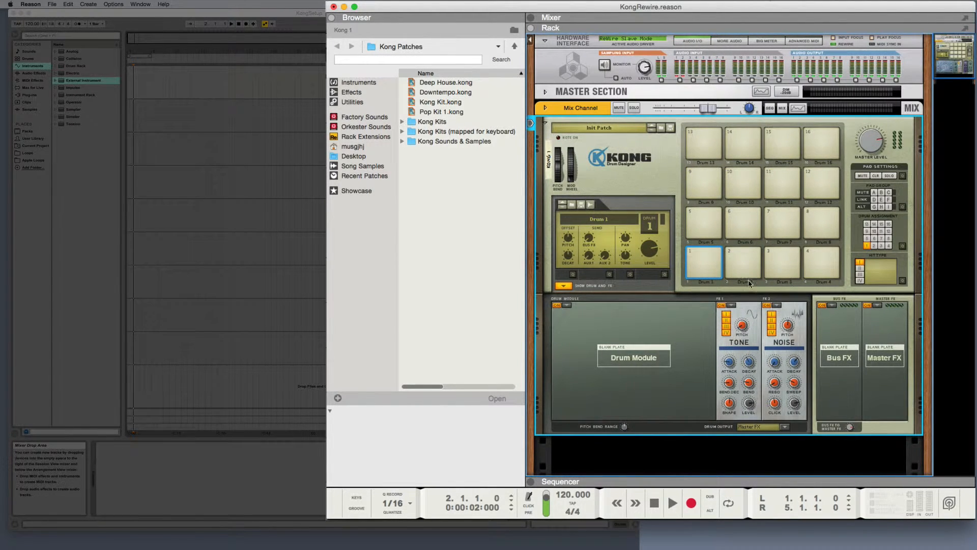
left_click(703, 266)
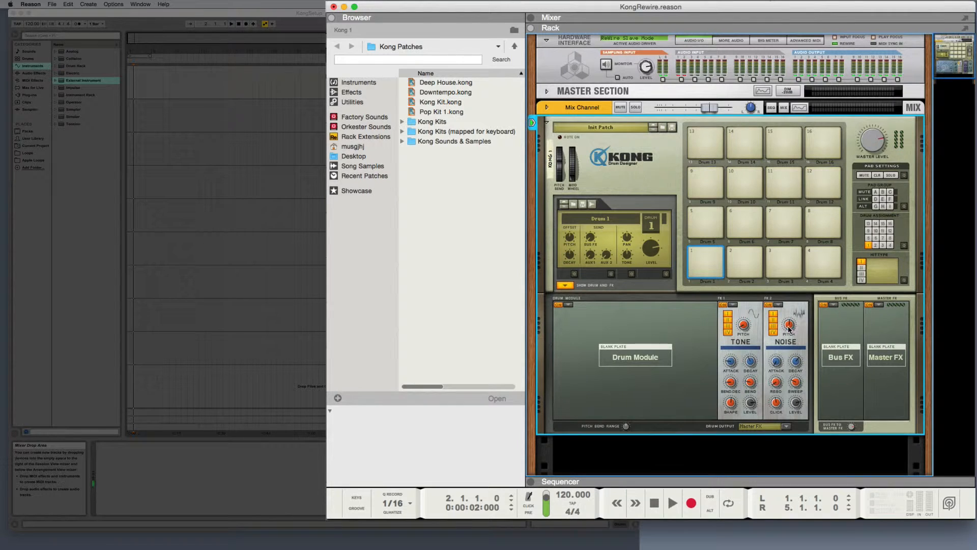
left_click_drag(789, 325, 788, 331)
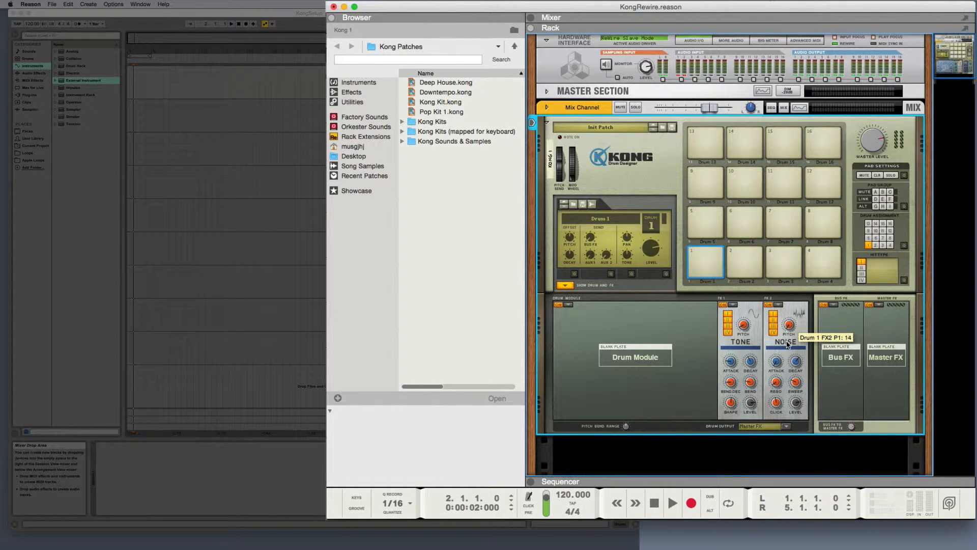
left_click(708, 269)
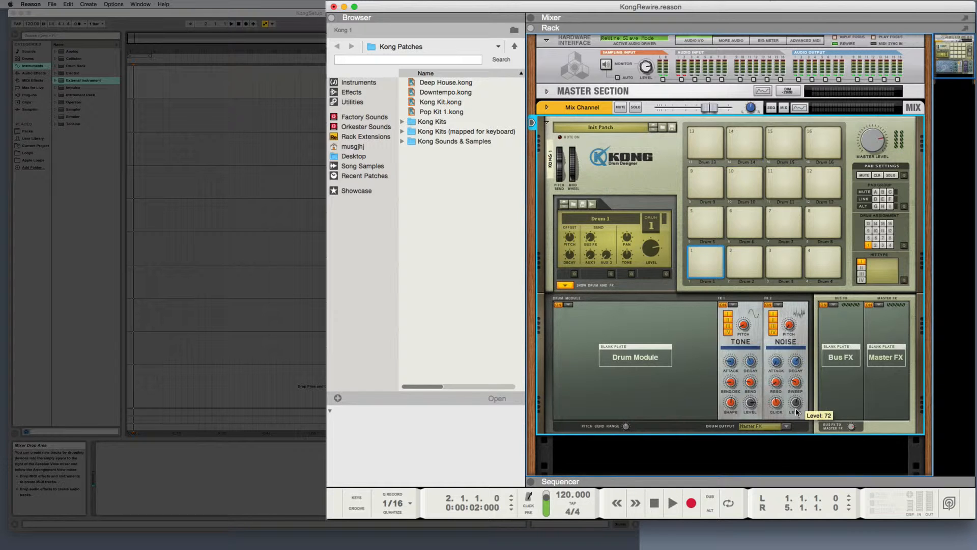
left_click(696, 261)
left_click(709, 263)
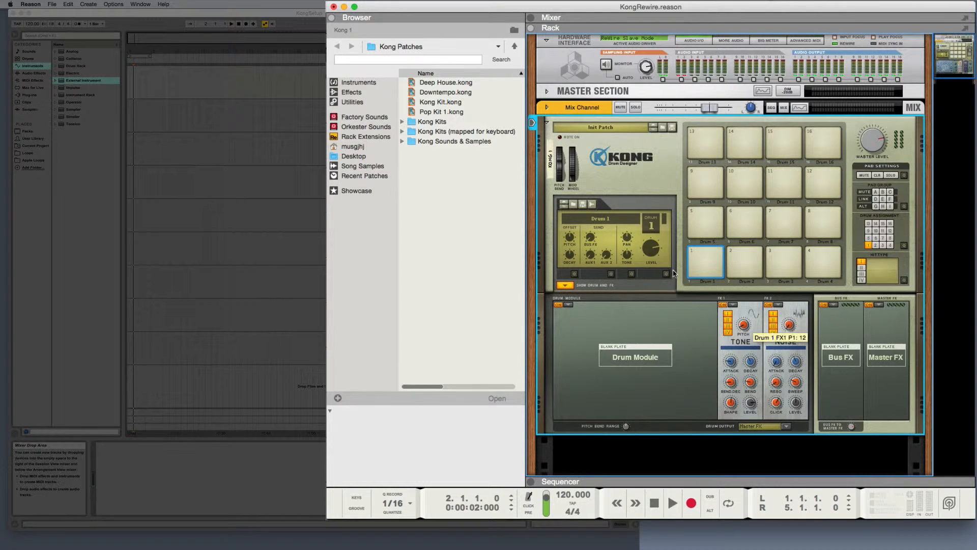
left_click(709, 264)
left_click(705, 262)
Step: Assign the Physical Snare Drum module to the Drum 2 pad and audition it
left_click(748, 261)
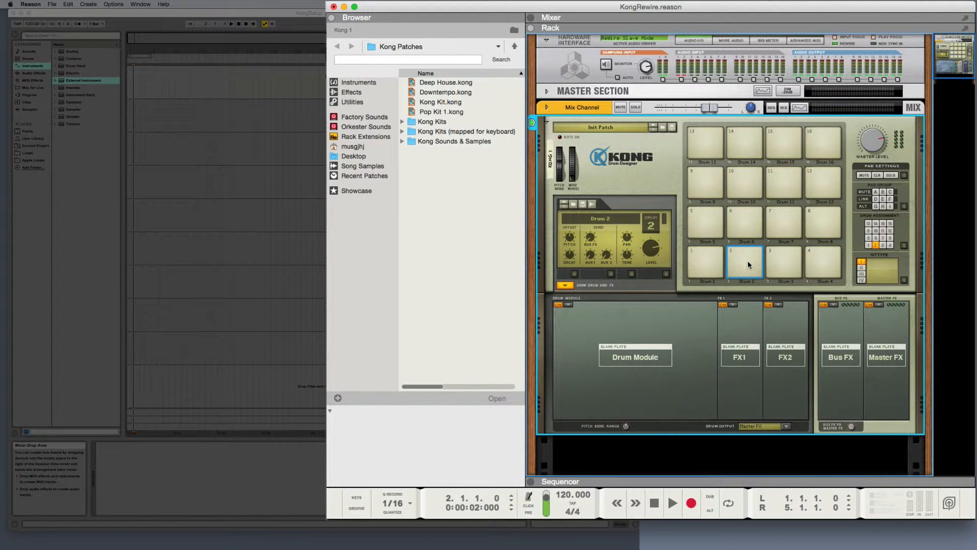
left_click(569, 305)
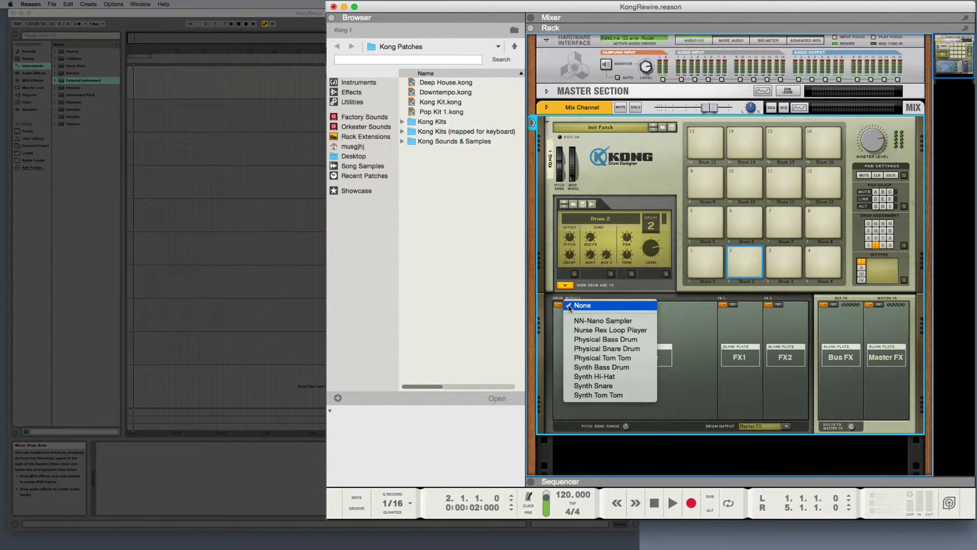
left_click(572, 349)
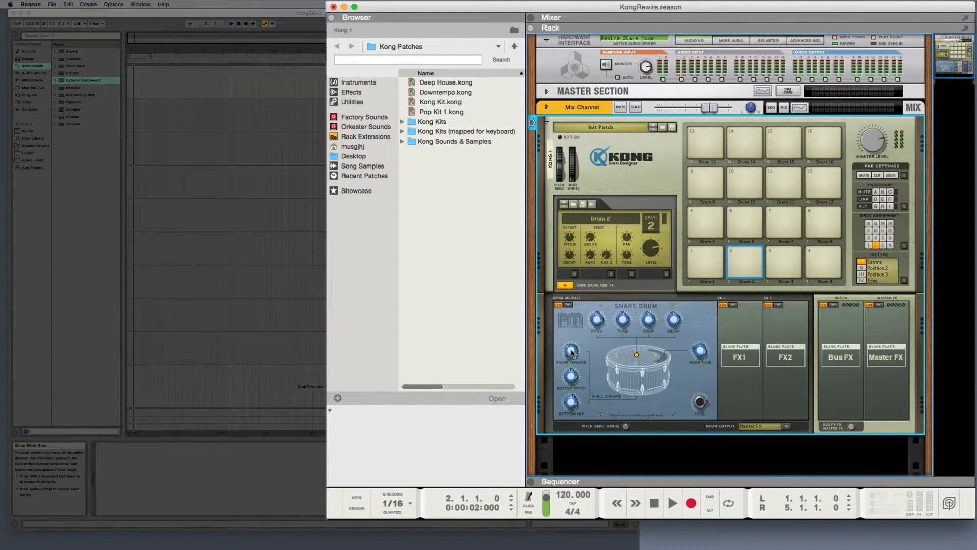
left_click(741, 269)
left_click(740, 268)
Step: Set the Drum 2 module's Snare Tension to 47 and audition the pad
mouse_move(571, 357)
scroll(571, 358, "down", 1)
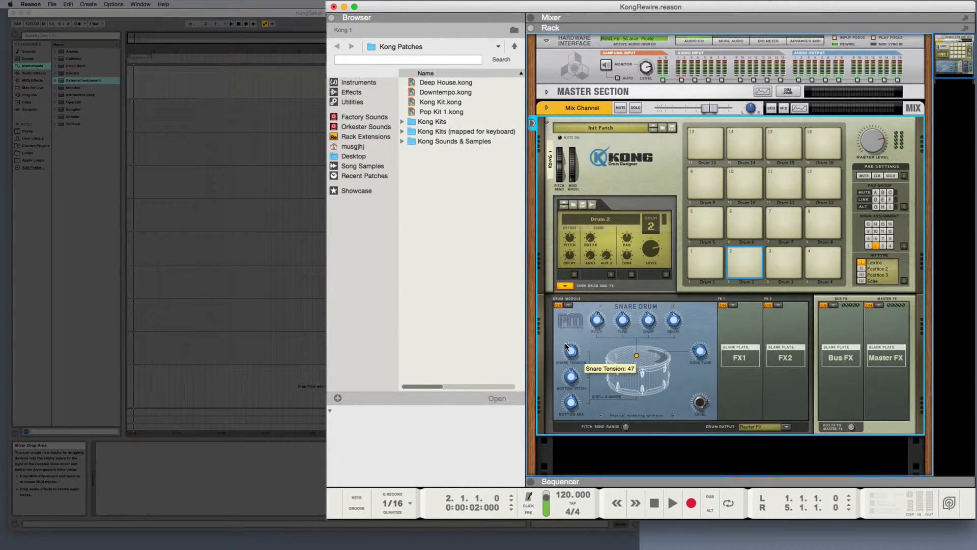
left_click(741, 264)
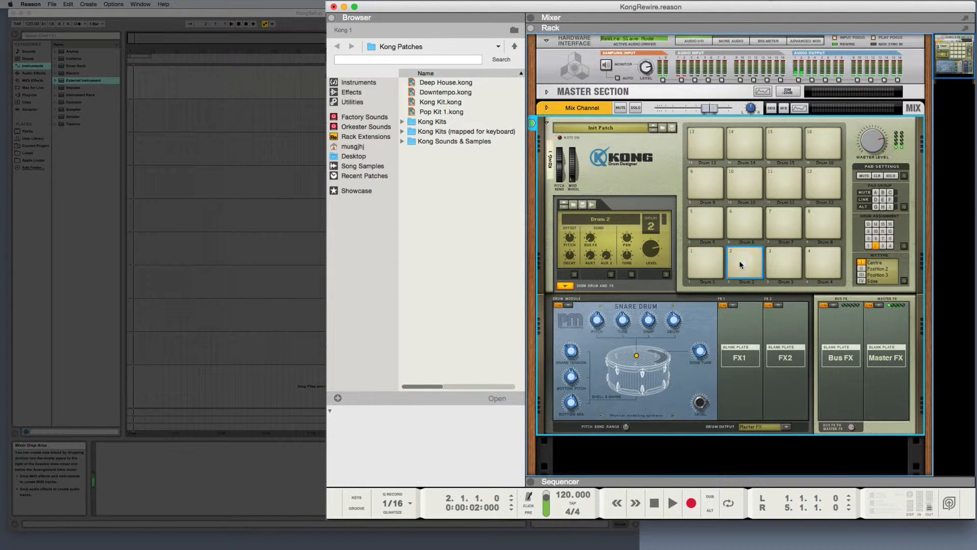
left_click(741, 264)
left_click(741, 265)
left_click(741, 265)
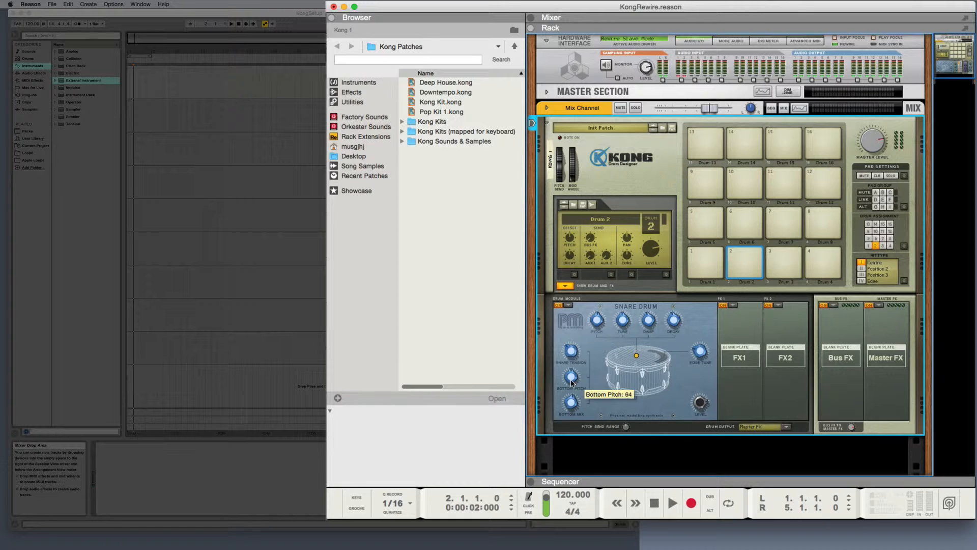
Step: Lower the Drum 2 snare module's pitch to -20 and audition the pad
mouse_move(572, 382)
mouse_move(596, 320)
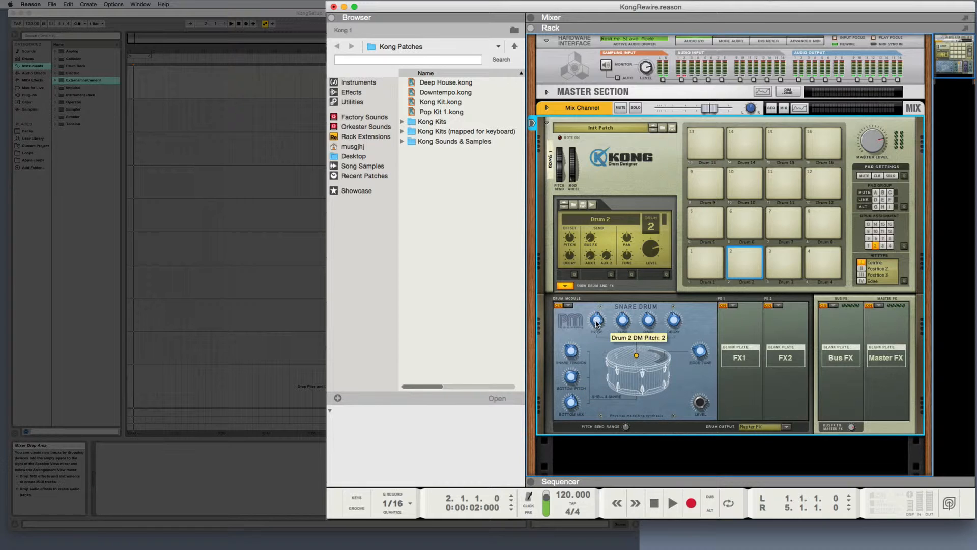
left_click(742, 265)
left_click_drag(597, 322, 598, 330)
left_click(742, 266)
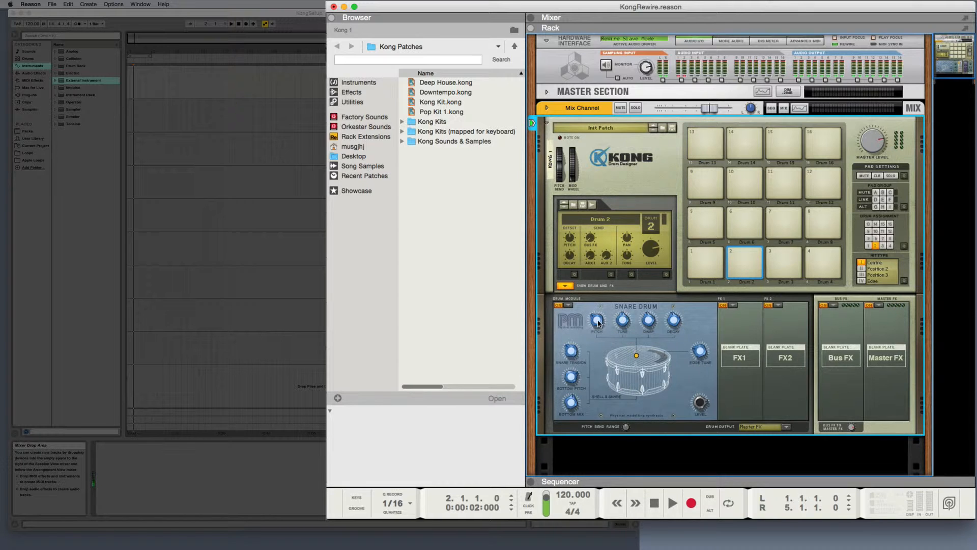
left_click(747, 266)
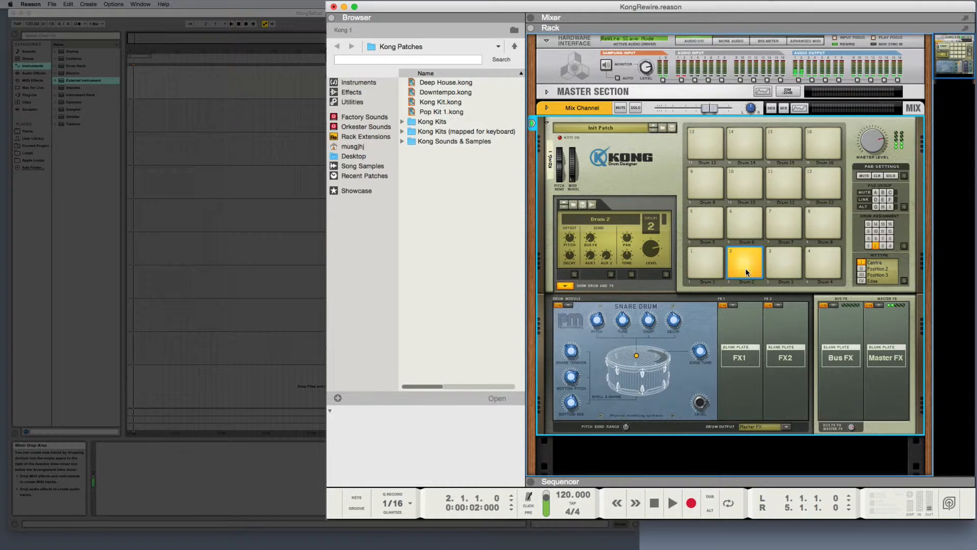
Step: Load the Noise generator into Drum 2's FX1 slot, adjust its pitch and audition the pad
left_click(733, 305)
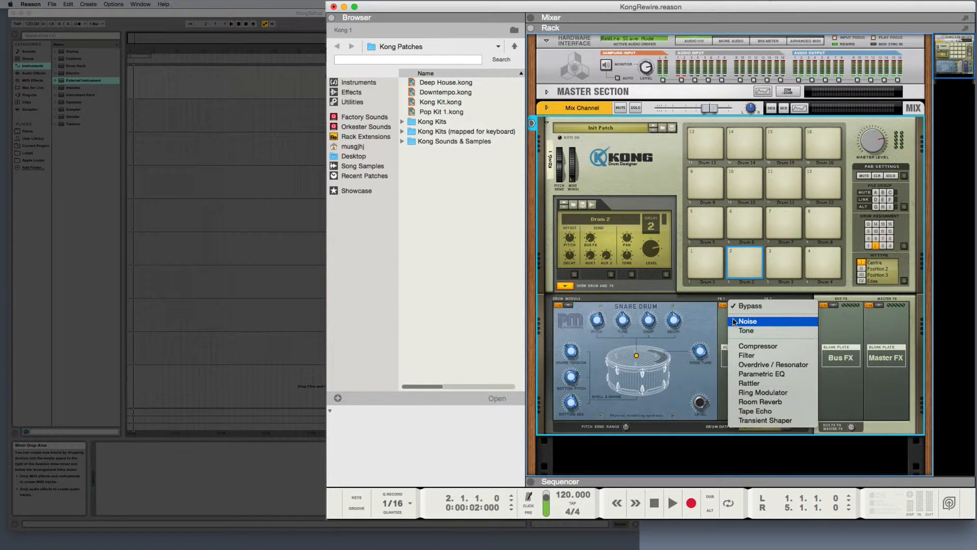
left_click(738, 322)
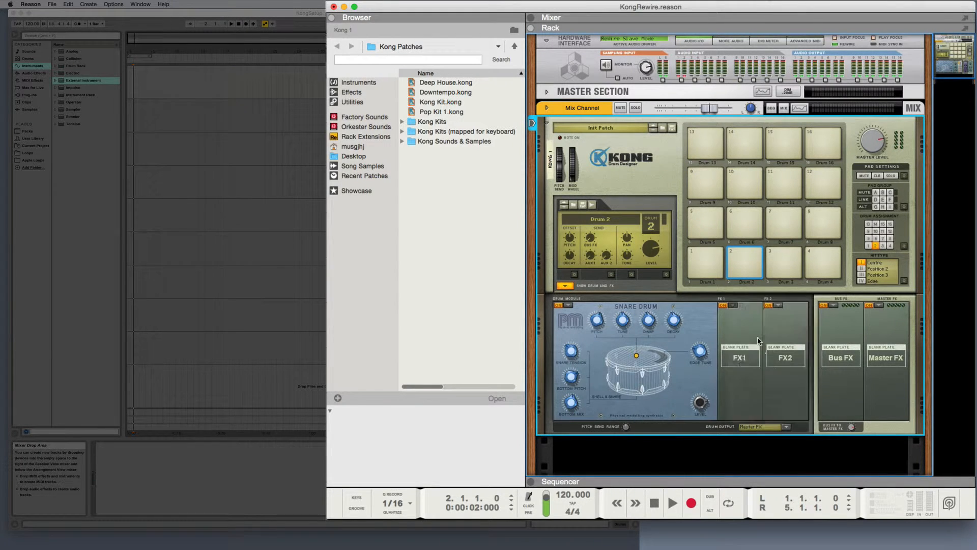
left_click(749, 263)
left_click(749, 263)
left_click(749, 263)
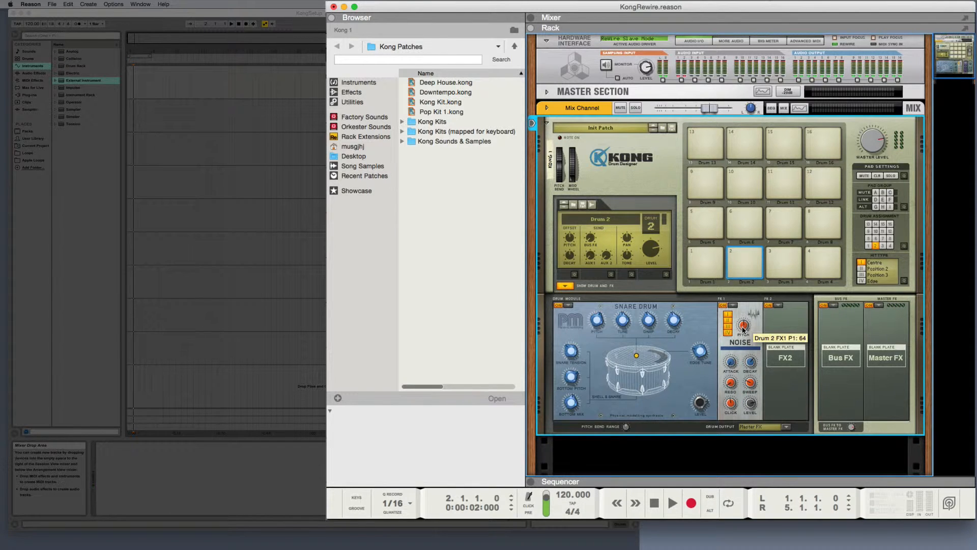
left_click_drag(743, 329, 743, 337)
left_click(741, 266)
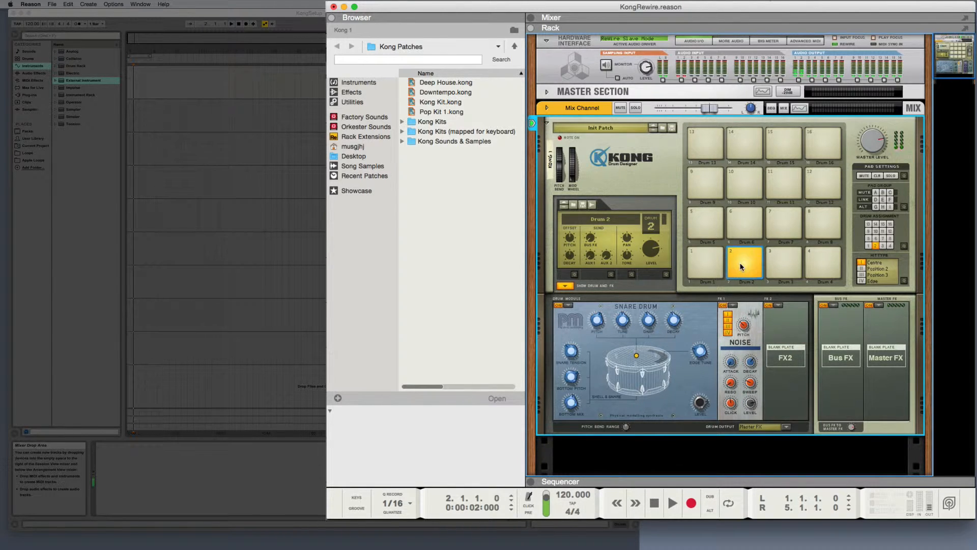
left_click(742, 266)
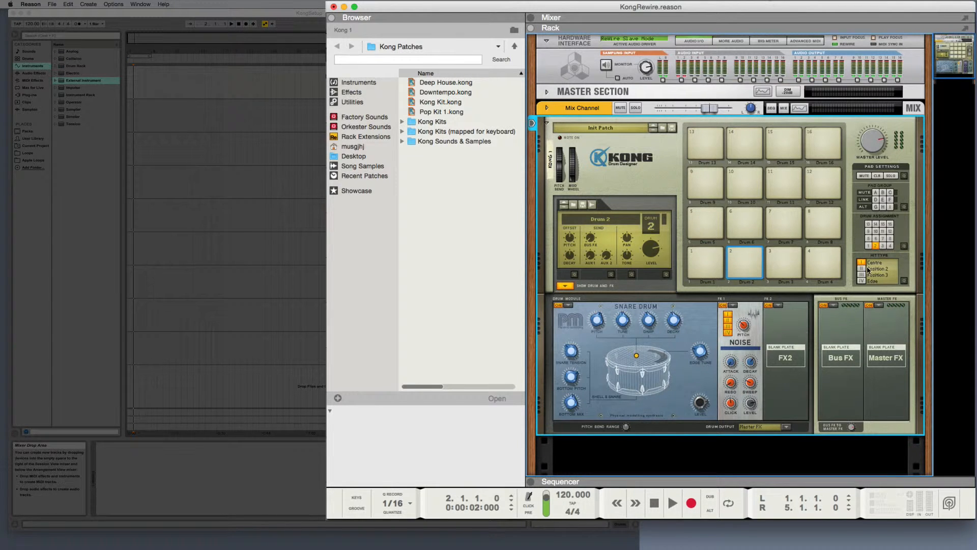
Step: Assign the NN-Nano Sampler module to the Drum 4 pad
left_click(785, 270)
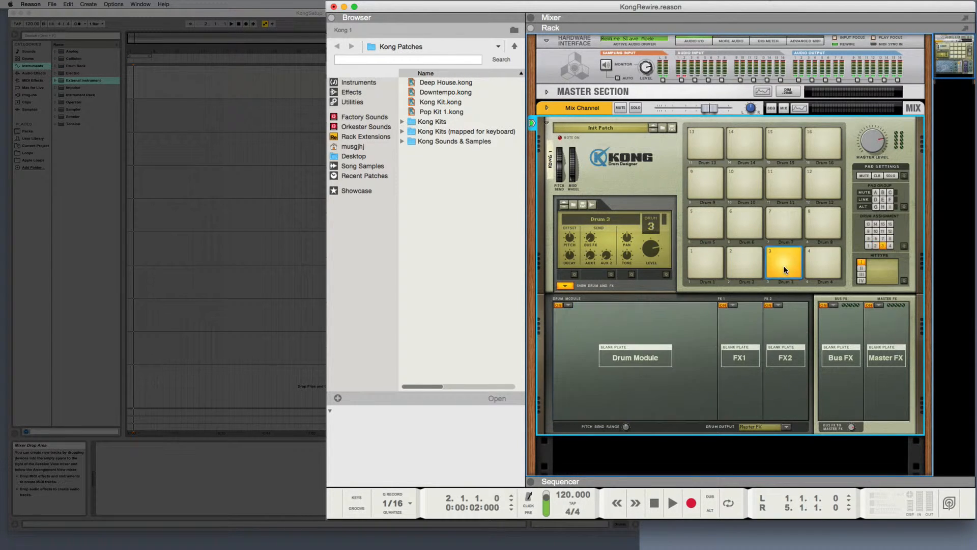
left_click(825, 267)
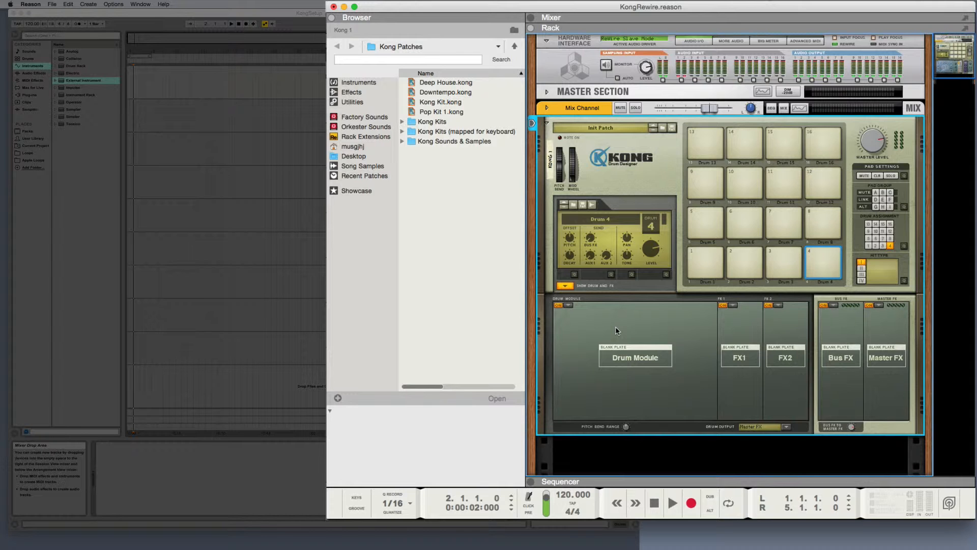
scroll(638, 334, "down", 1)
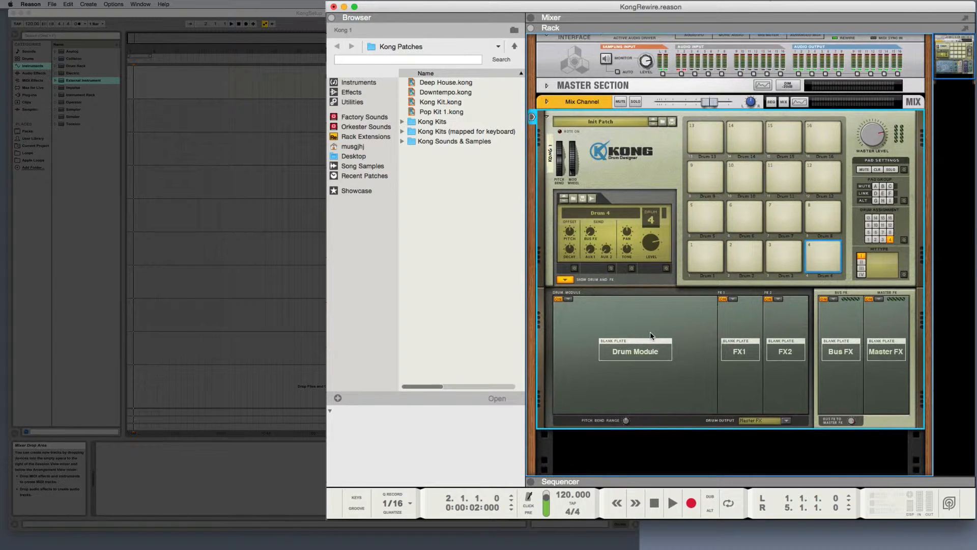
left_click(567, 301)
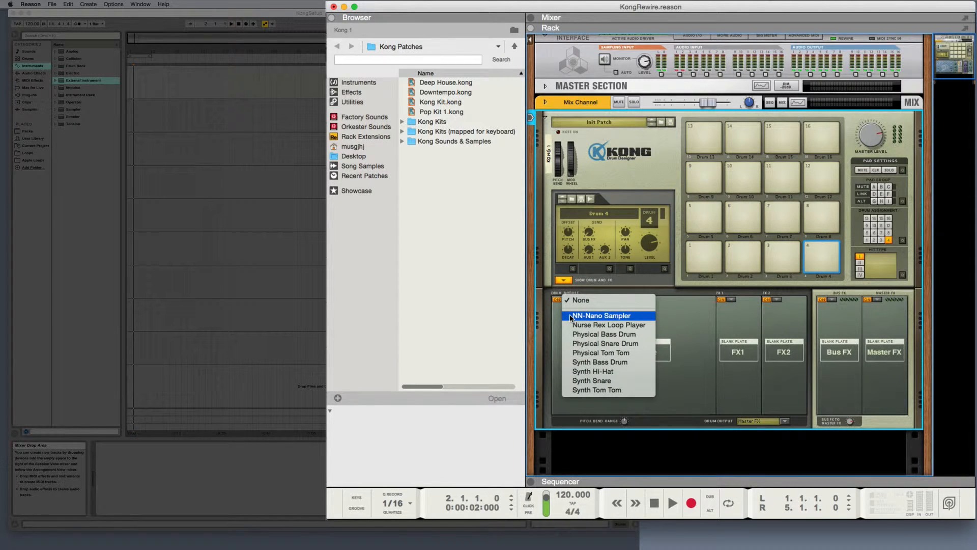
left_click(570, 316)
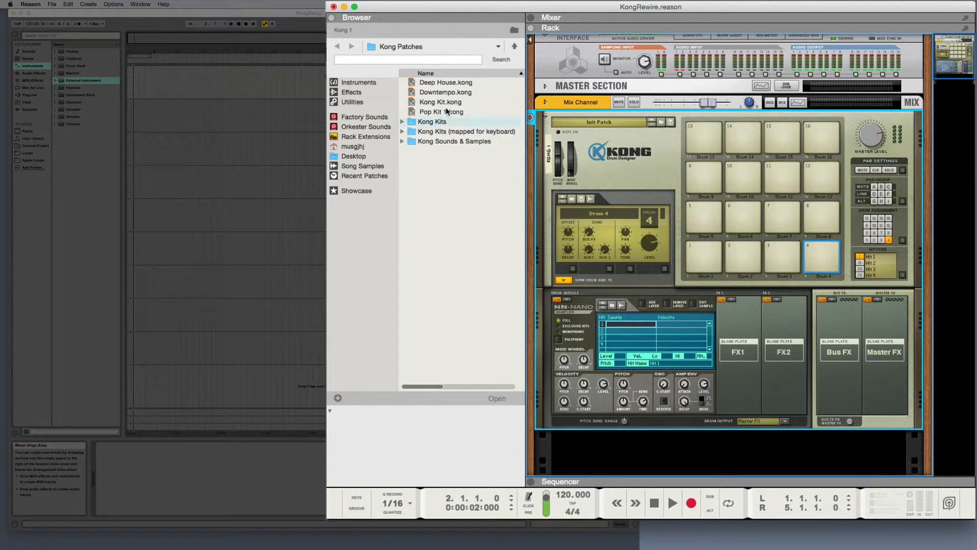
Step: Open the 05_HiHats folder of xclusive drums-sorted, inside the Redrum Drum Kits of the Reason Factory Sound Bank
left_click(353, 117)
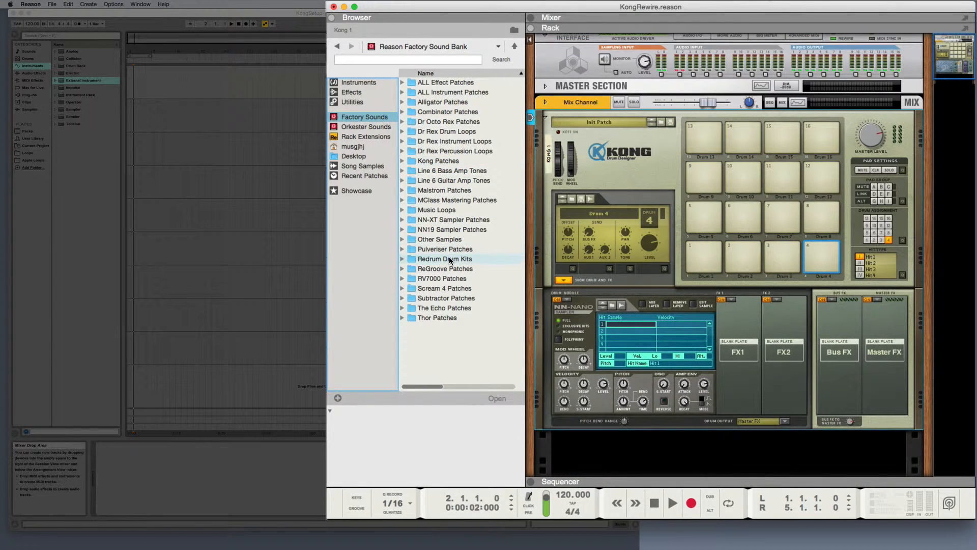
left_click(403, 260)
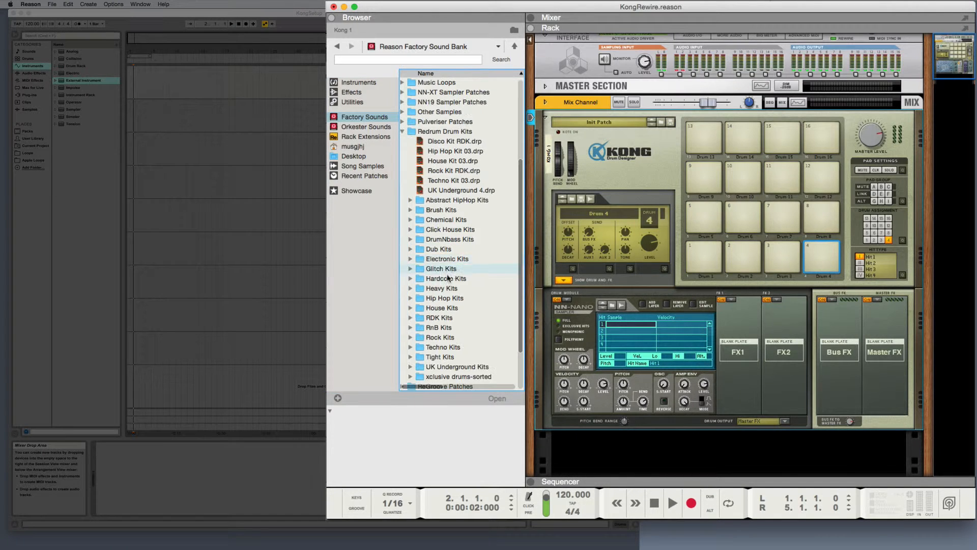
scroll(448, 279, "down", 3)
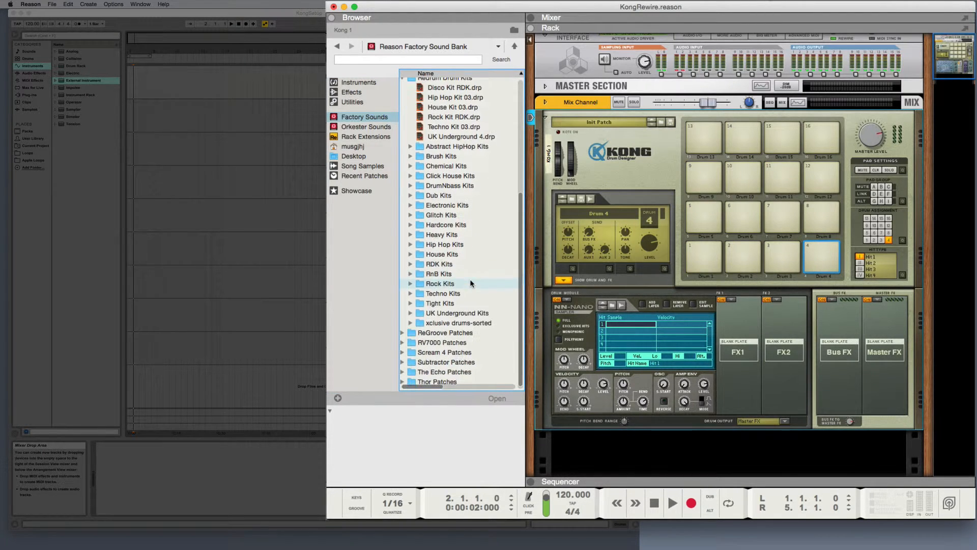
double_click(424, 324)
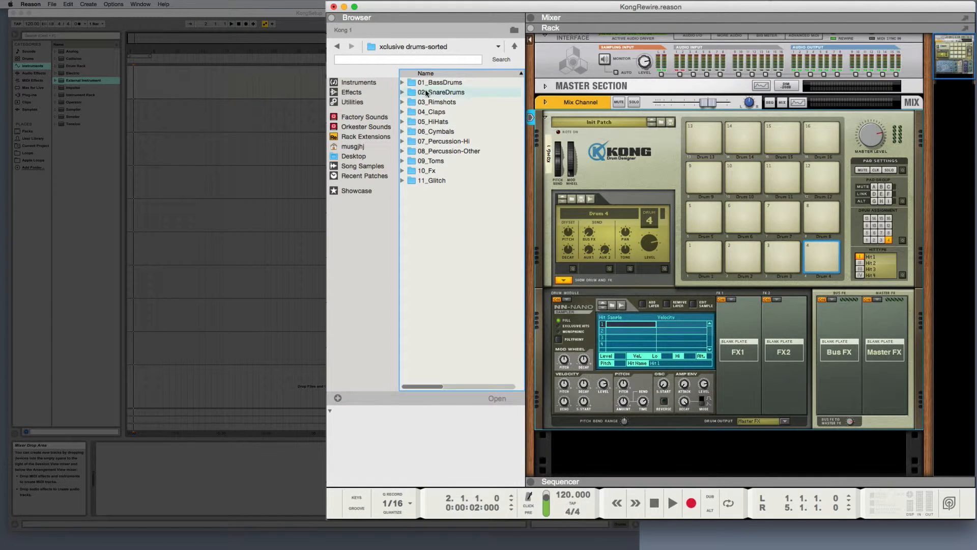
double_click(410, 121)
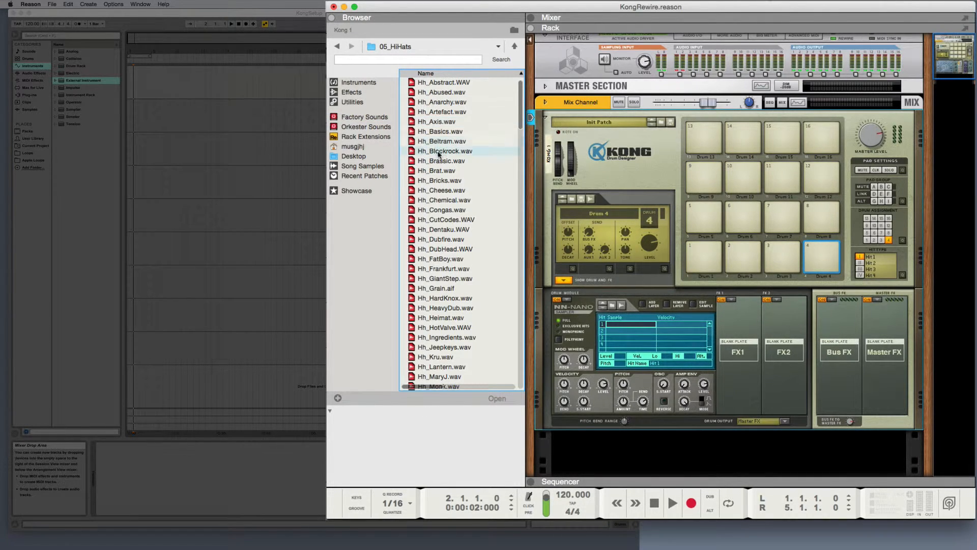
Step: Audition hi-hat samples through the 05_HiHats folder, including Hh_Frankfurt.wav, Hh2_Brassic.wav, Hh2_Frankfurt.wav and HHopbr.aif
left_click(430, 272)
scroll(434, 280, "down", 10)
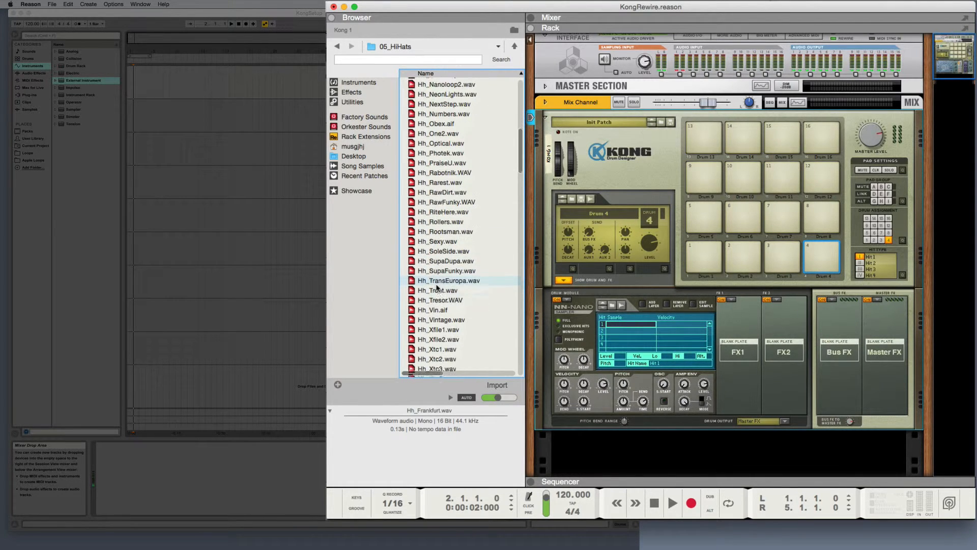
left_click(437, 287)
scroll(437, 287, "down", 5)
left_click(438, 288)
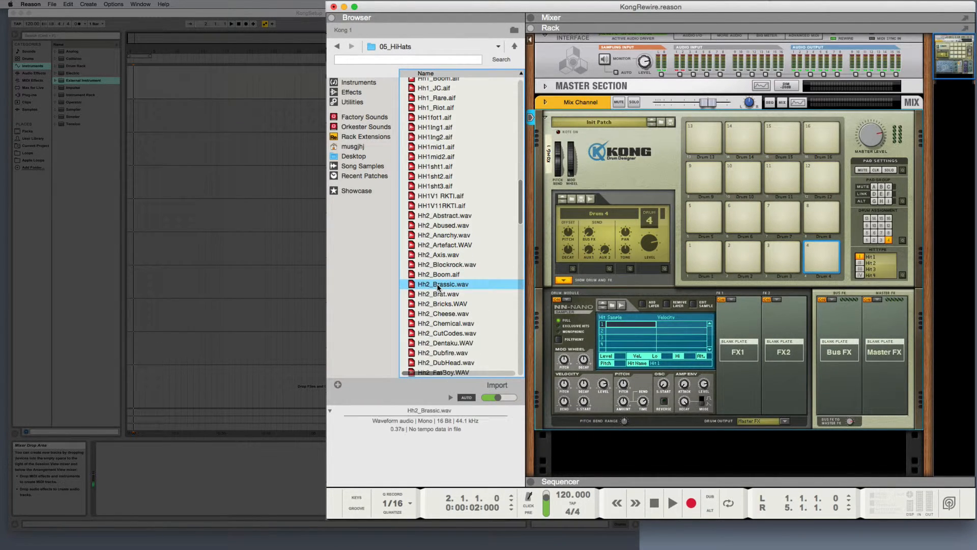
scroll(437, 288, "down", 3)
left_click(438, 287)
scroll(438, 288, "down", 5)
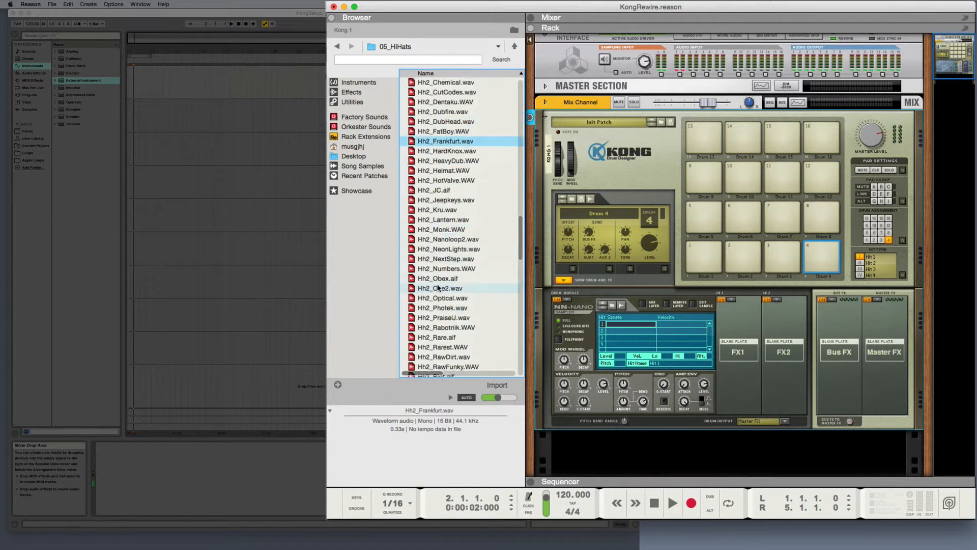
scroll(437, 288, "down", 10)
left_click(437, 288)
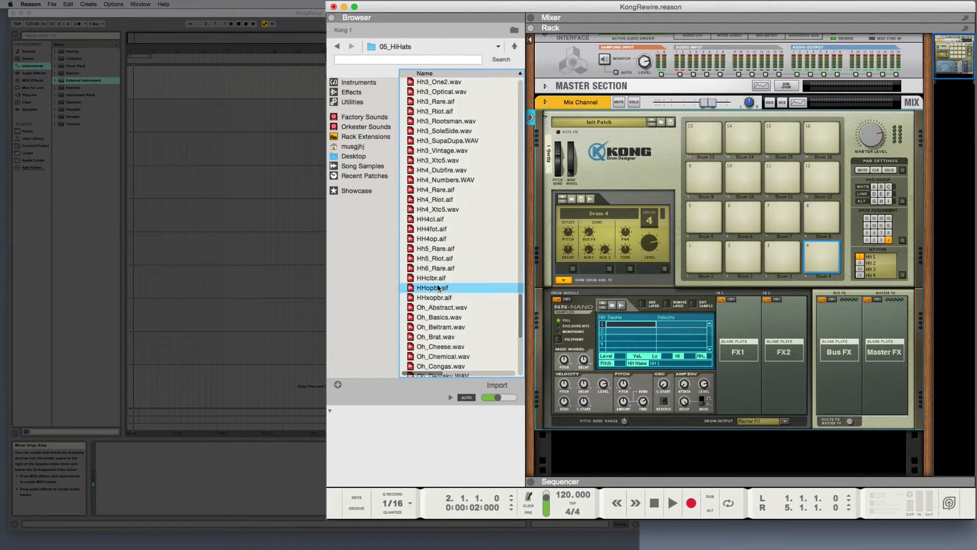
Step: Audition the open hi-hat samples, including Oh_Beltram.wav, Oh_Tresor.wav, Oh_PraiseU.wav, Oh_One2.wav, Oh_Obex.aif and Oh_Nanoloop1.wav
left_click(432, 327)
scroll(432, 327, "down", 3)
scroll(432, 328, "down", 10)
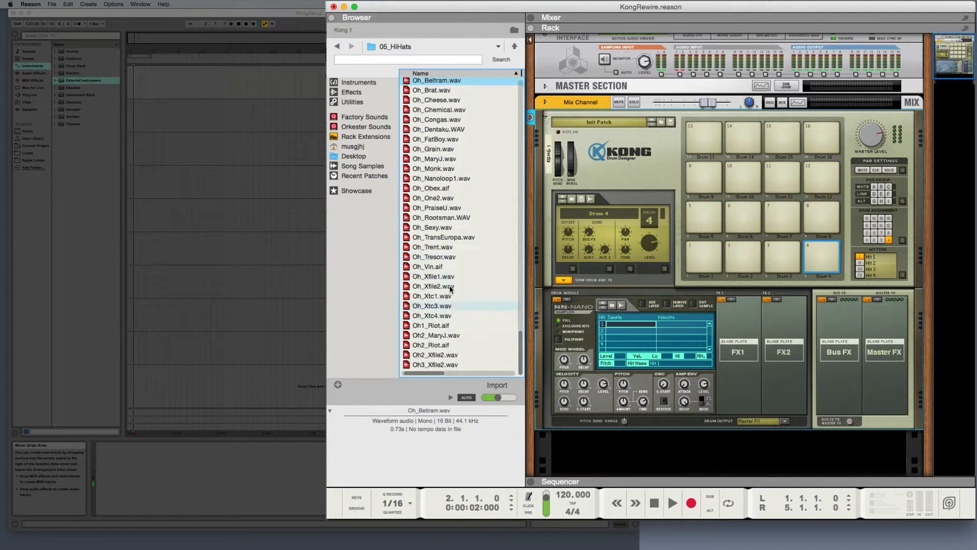
left_click(433, 257)
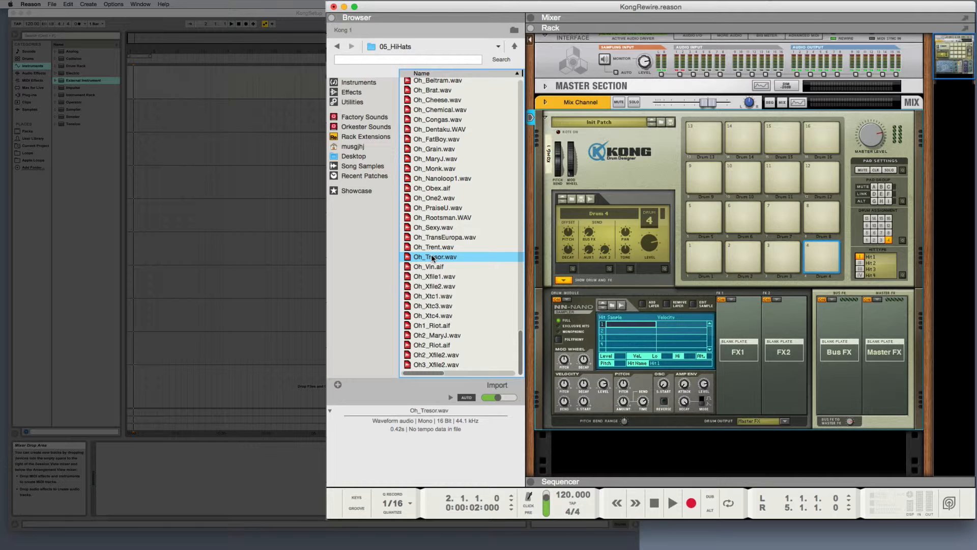
left_click(434, 209)
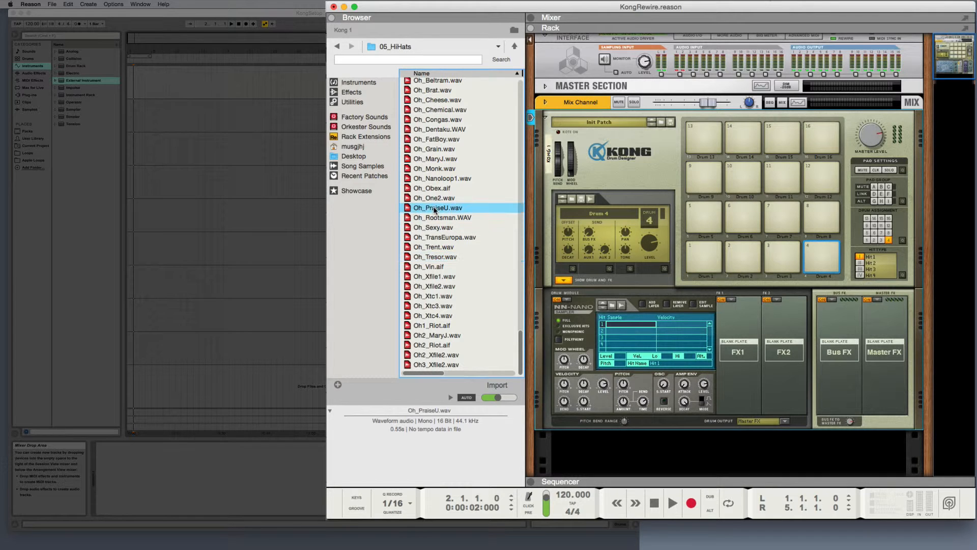
left_click(432, 197)
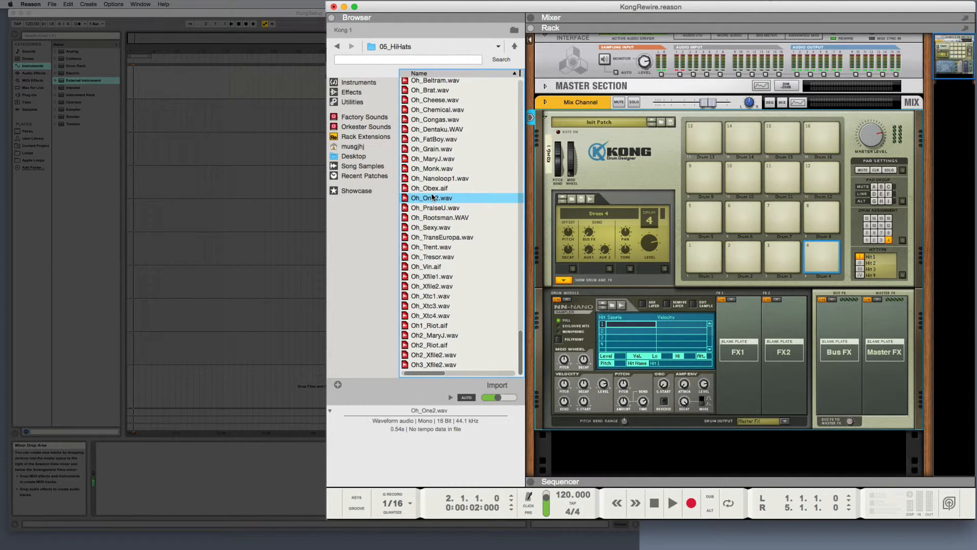
left_click(433, 188)
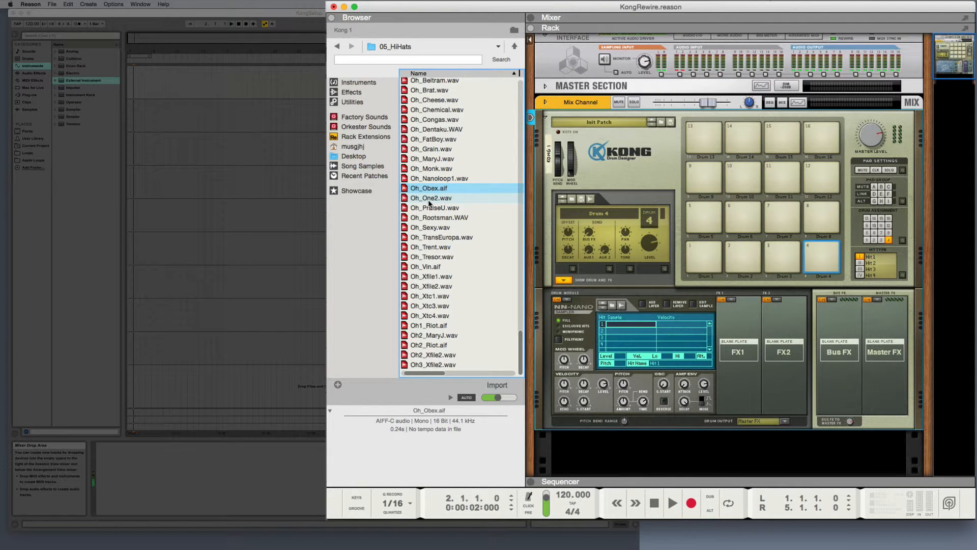
left_click(434, 179)
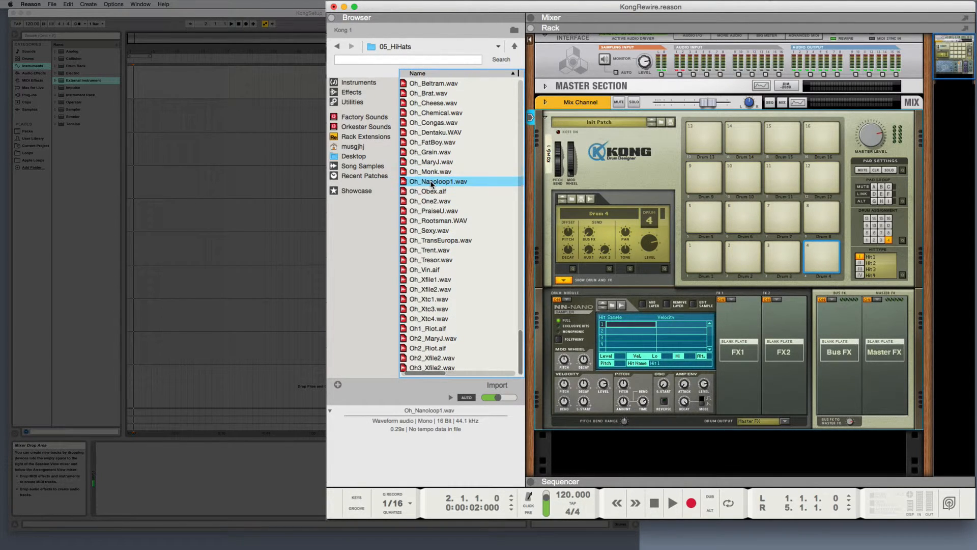
Step: Load Oh_Nanoloop1.wav into Drum 4's NN-Nano sampler and move it to Hit 4
left_click_drag(433, 180, 627, 347)
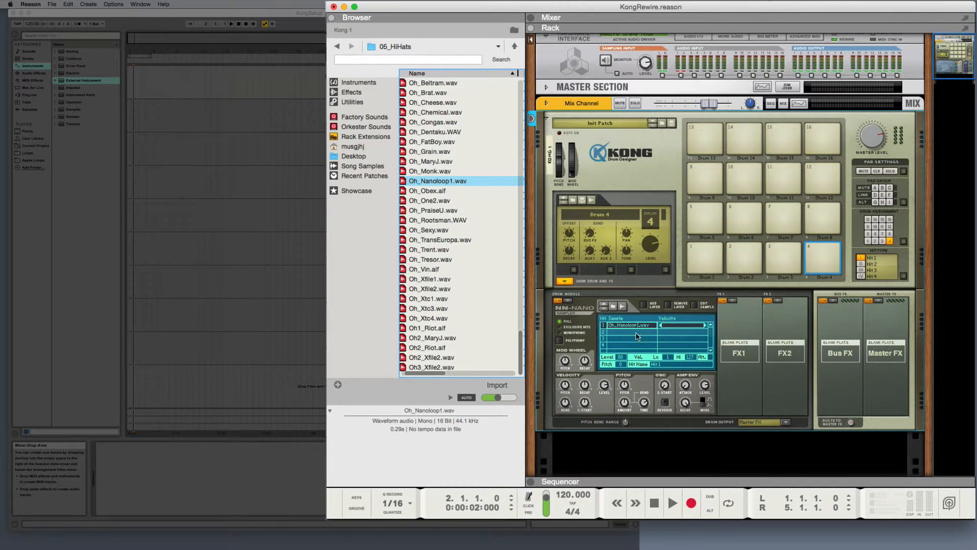
left_click(634, 326)
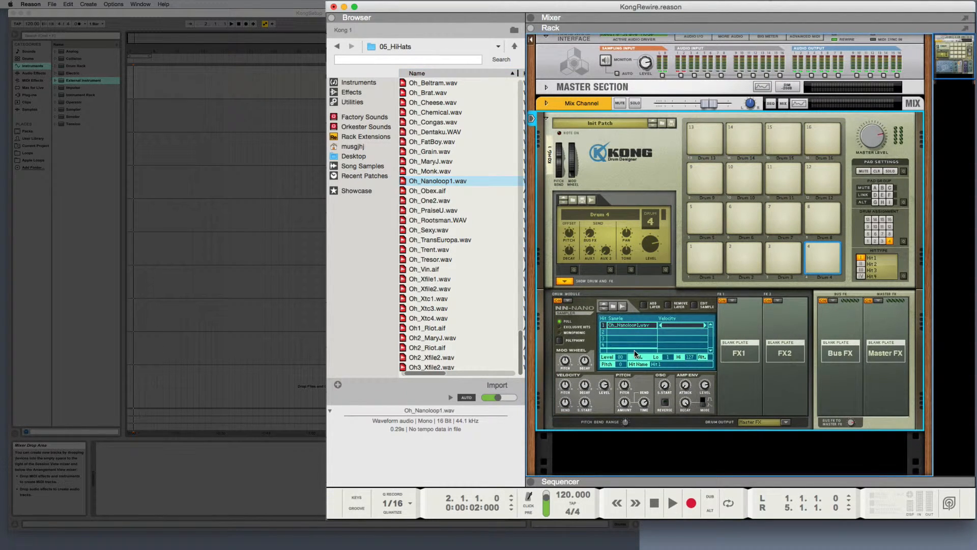
left_click_drag(636, 347, 635, 348)
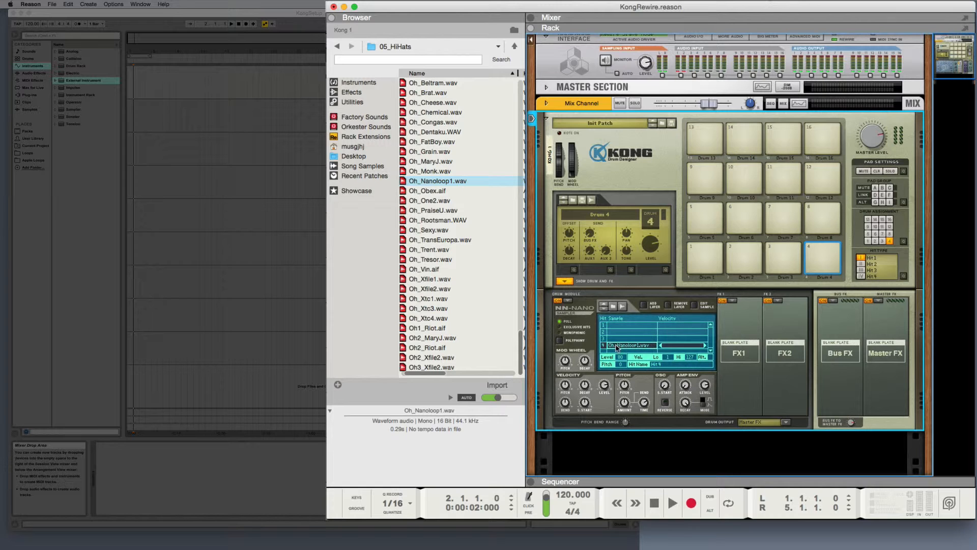
Step: Audition further hi-hat samples for a closed sound, including HH4cl.aif, HHclbr.aif, Hh3_SupaDupa.WAV and Hh3_HardKnox.wav
scroll(471, 174, "up", 5)
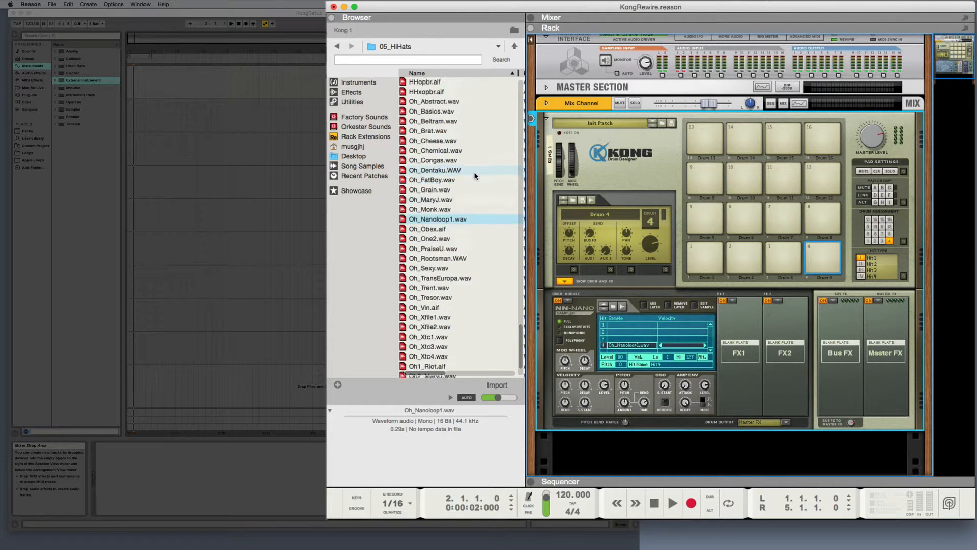
left_click(411, 106)
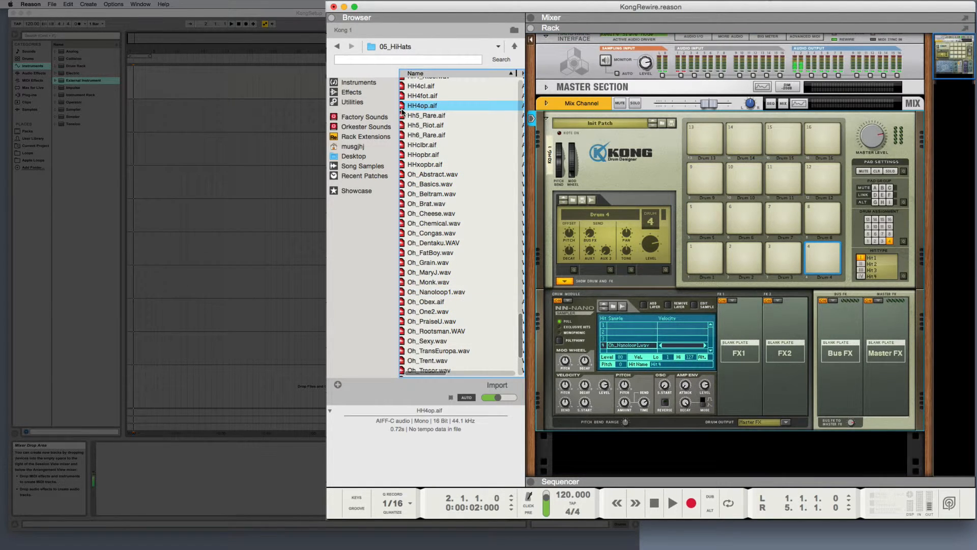
scroll(408, 112, "up", 2)
left_click(402, 120)
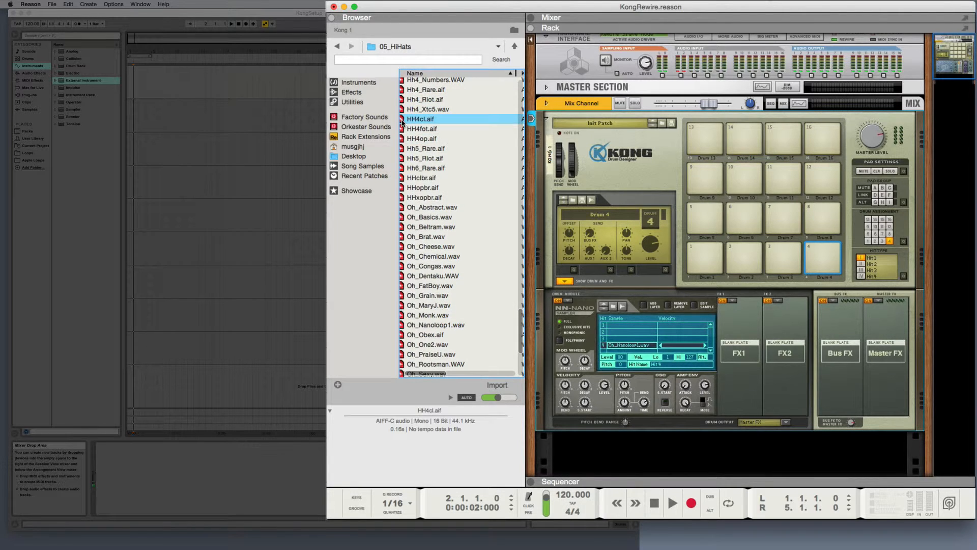
left_click(402, 179)
scroll(425, 182, "left", 2)
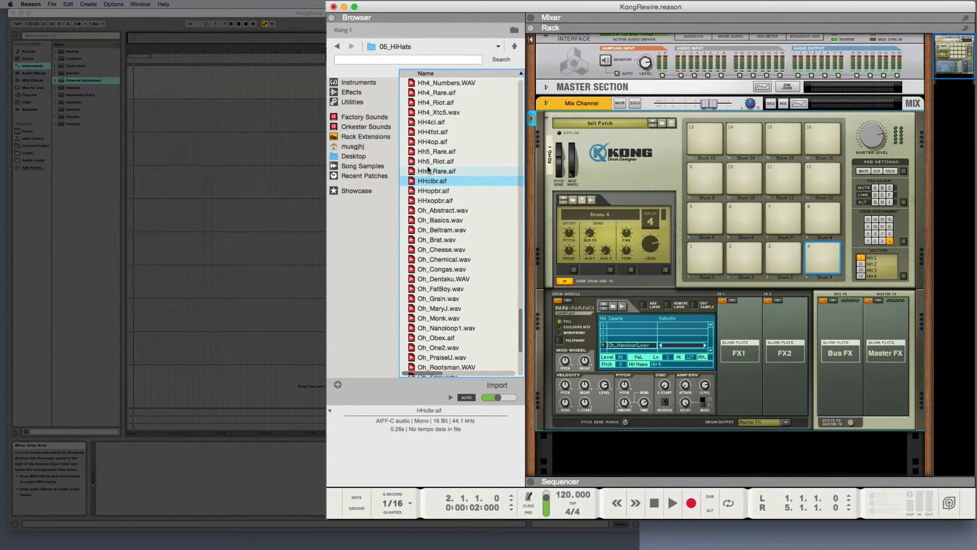
scroll(428, 169, "up", 3)
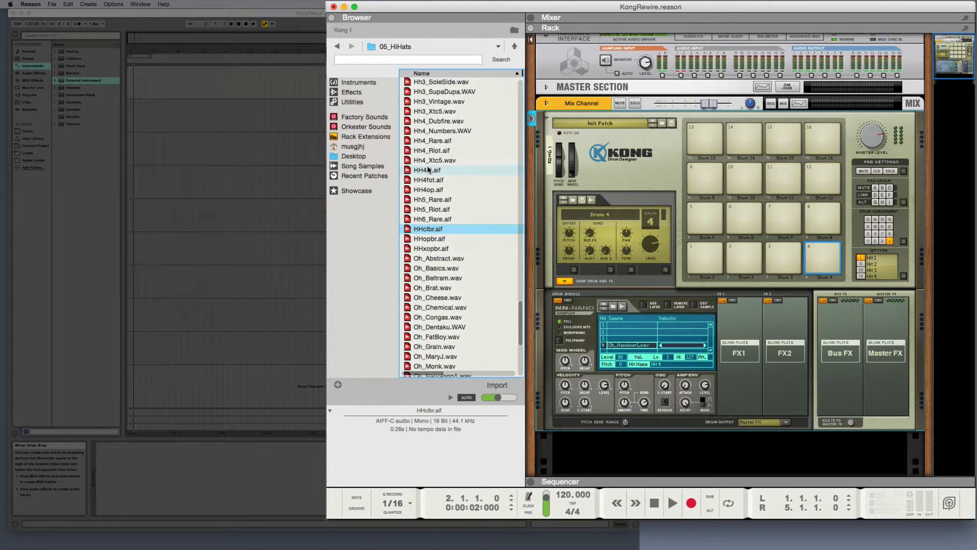
left_click(409, 102)
left_click(411, 92)
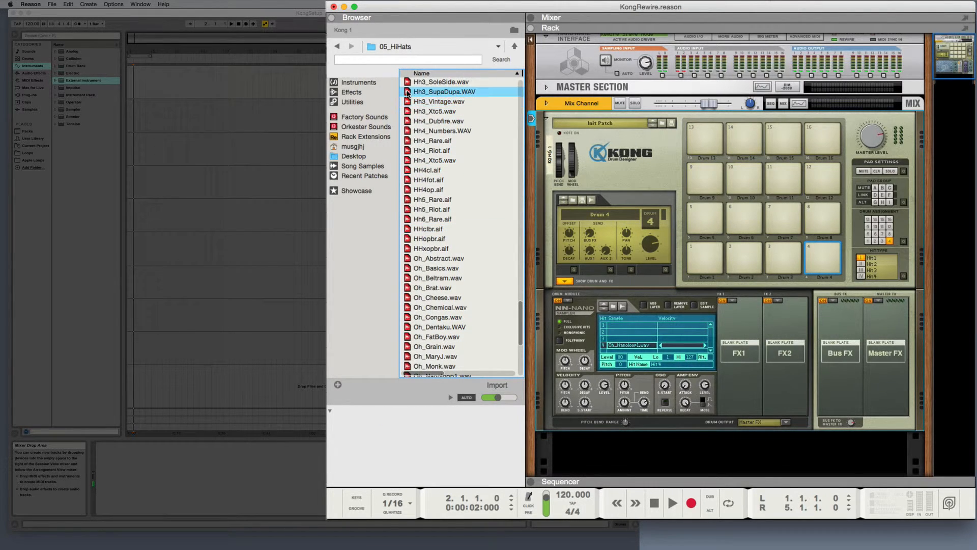
scroll(419, 119, "up", 6)
left_click(418, 126)
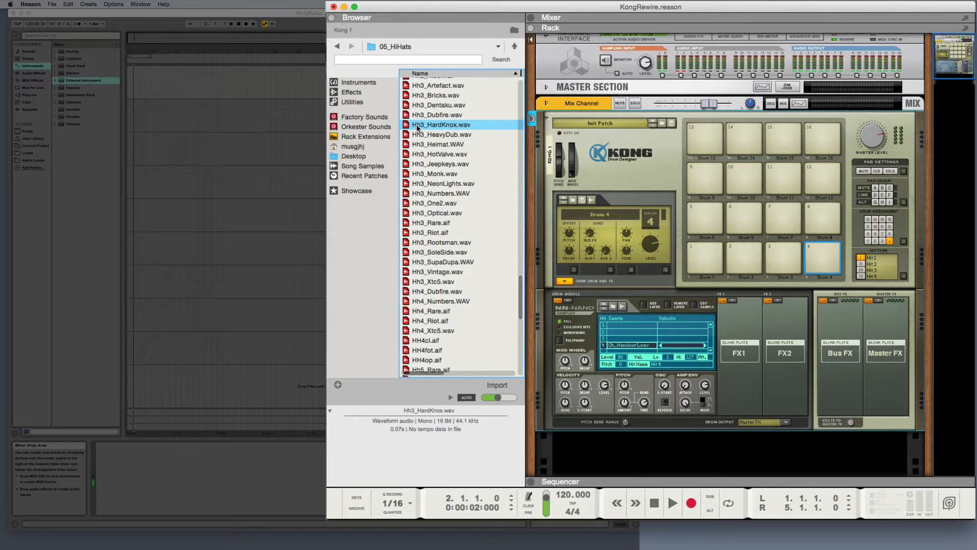
Step: Load Hh3_HardKnox.wav into Hit 1 of Drum 4's NN-Nano sampler, keeping Oh_Nanoloop1.wav on Hit 4
left_click_drag(418, 127, 616, 328)
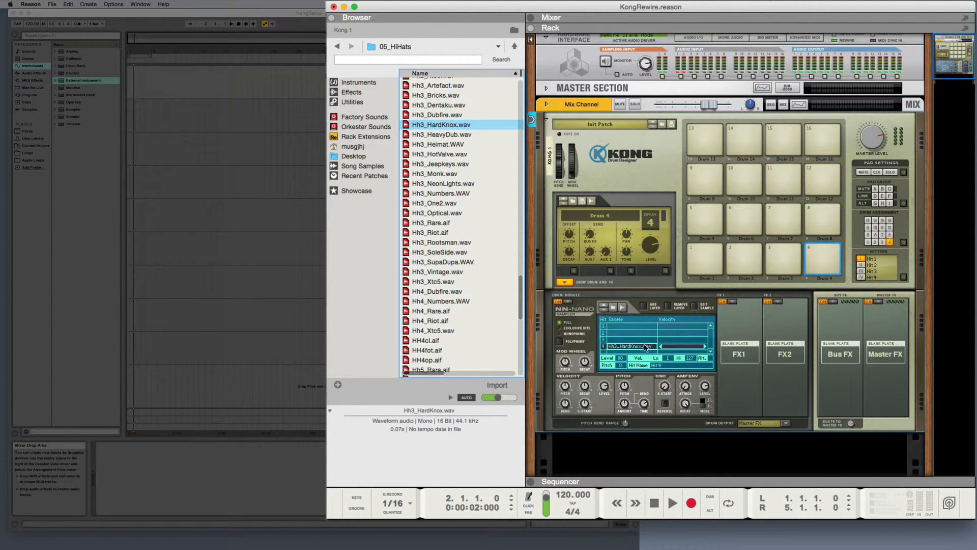
key("super+z")
left_click_drag(440, 126, 636, 324)
left_click(623, 326)
left_click_drag(437, 123, 620, 329)
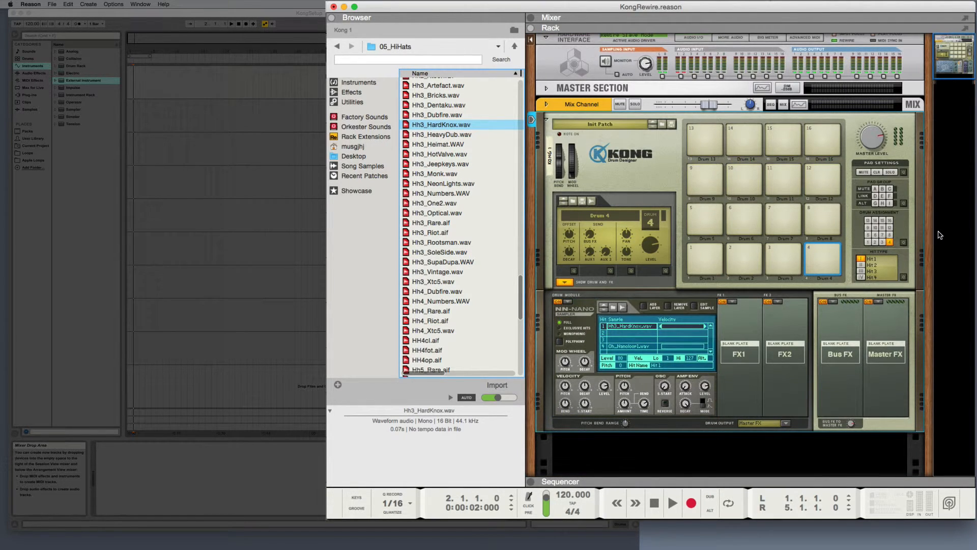
Step: Assign pad 3 to Drum 4 in the pad drum assignment
left_click(782, 264)
left_click(822, 261)
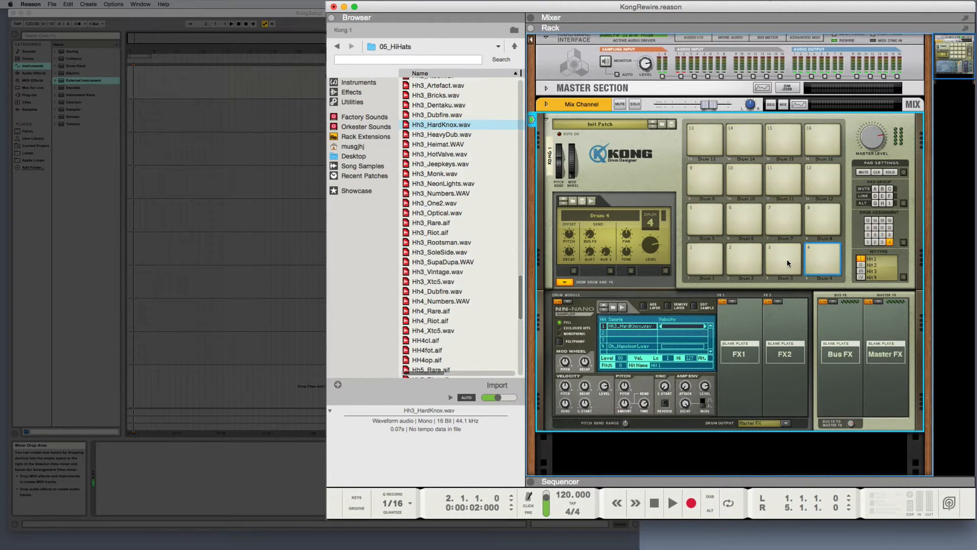
left_click(776, 261)
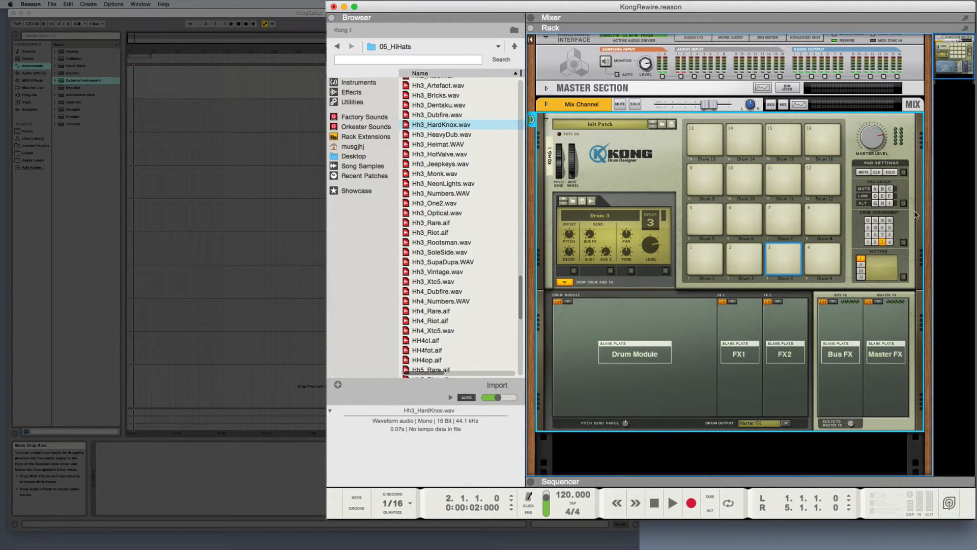
left_click(904, 244)
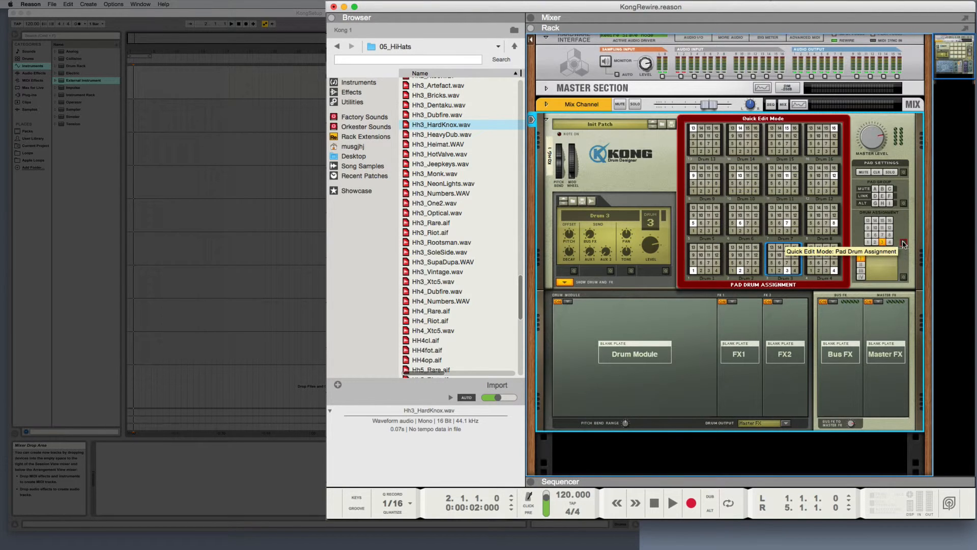
left_click(796, 270)
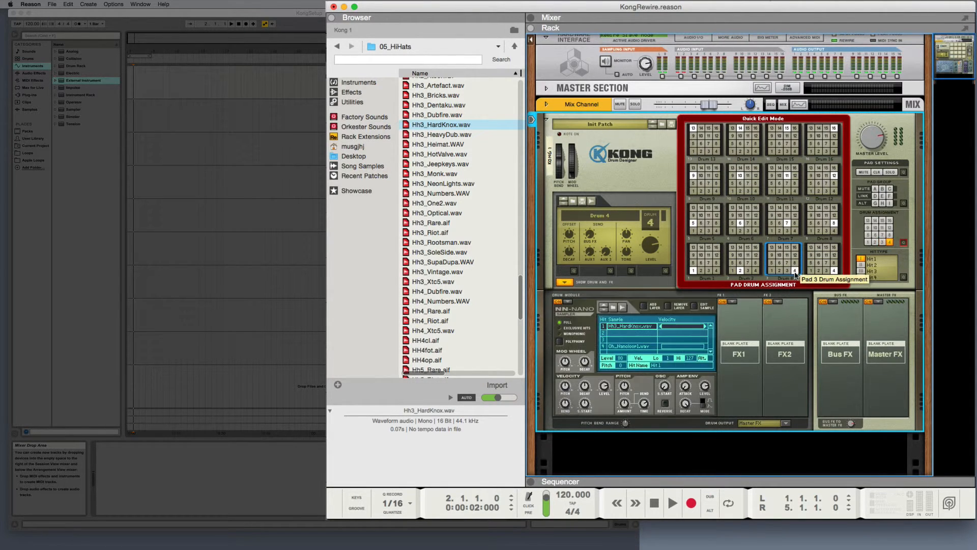
Step: Set pad 4's hit assignment to Hit 4 and leave Quick Edit Mode
left_click(903, 277)
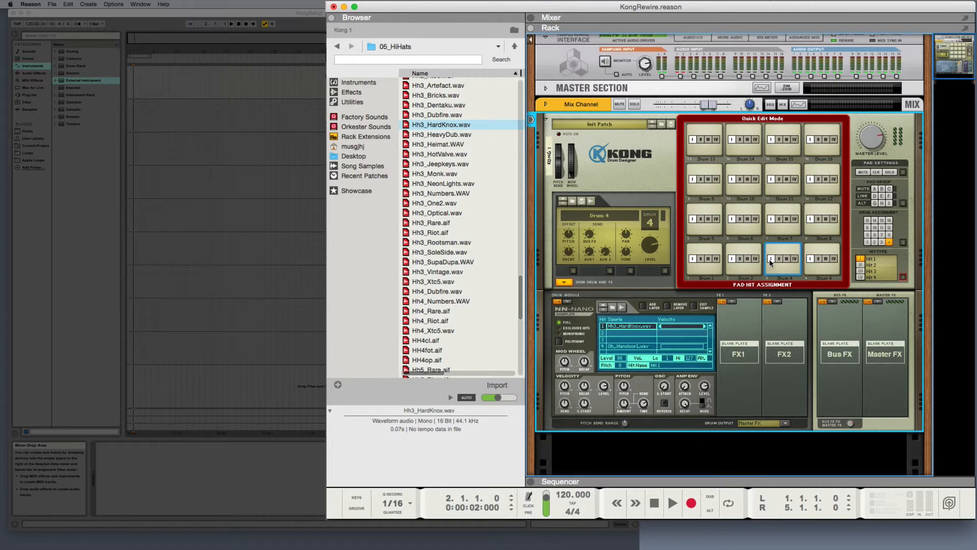
left_click(831, 260)
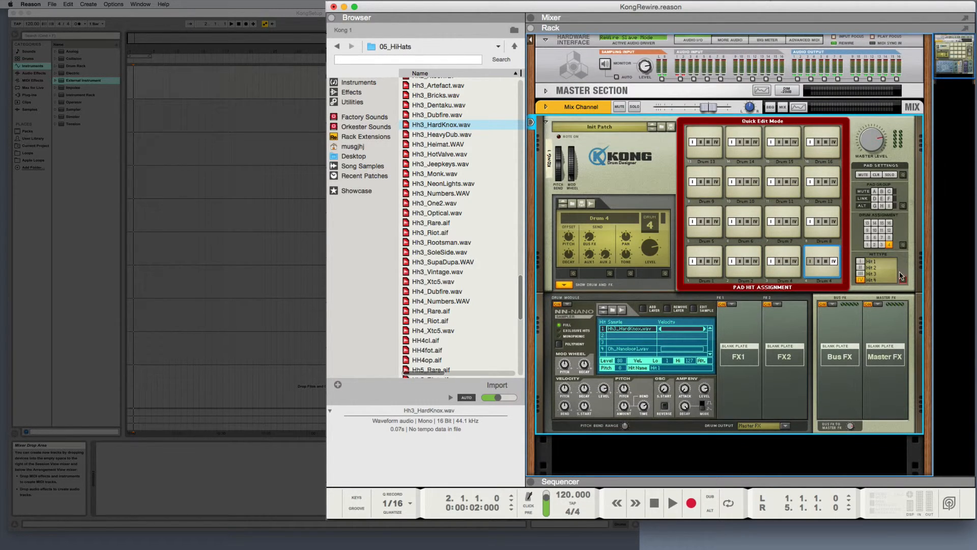
left_click(903, 281)
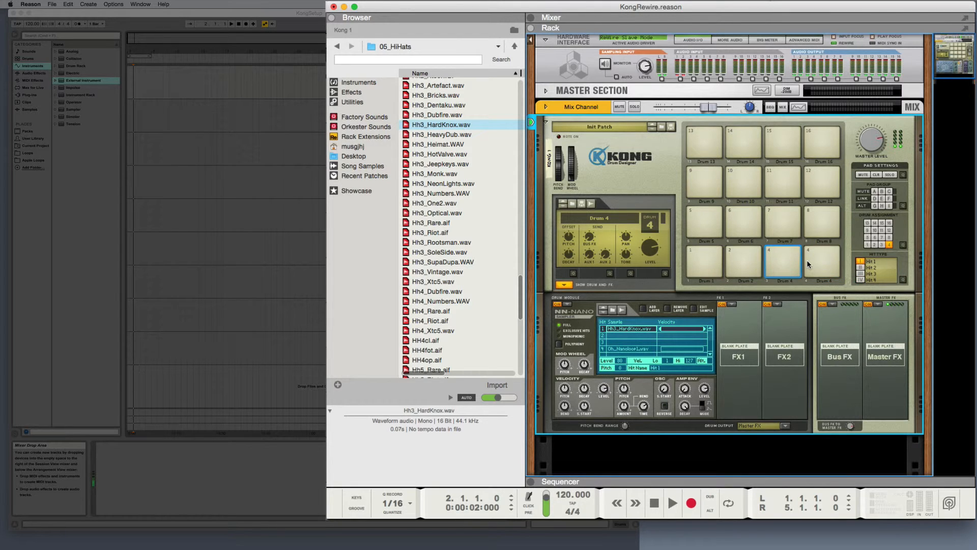
Step: Audition the closed and open hi-hats by playing pads 3 and 4 alternately
left_click(786, 261)
left_click(818, 262)
left_click(790, 262)
left_click(818, 261)
left_click(783, 263)
Step: Set the NN-Nano sampler's pitch to -267 cents and audition both hi-hat pads
left_click(780, 261)
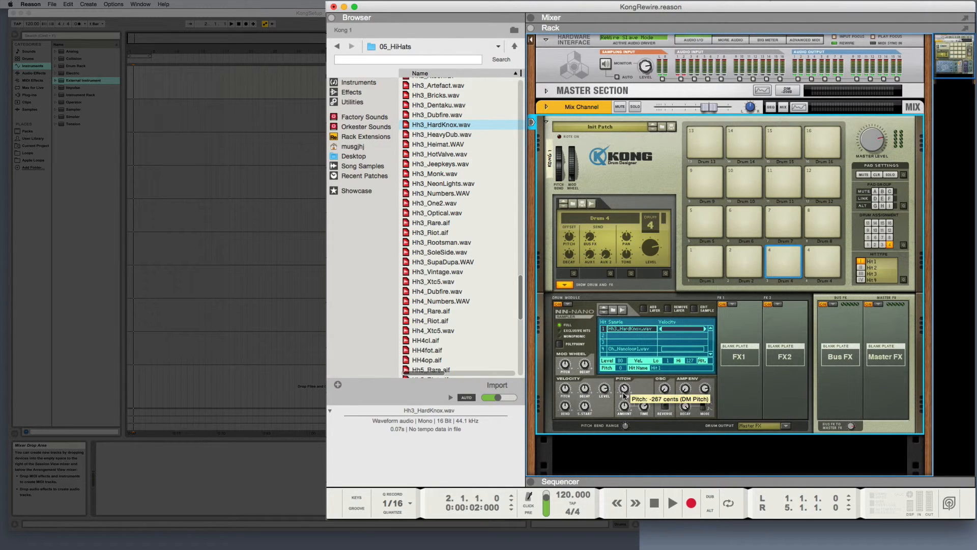
left_click(775, 260)
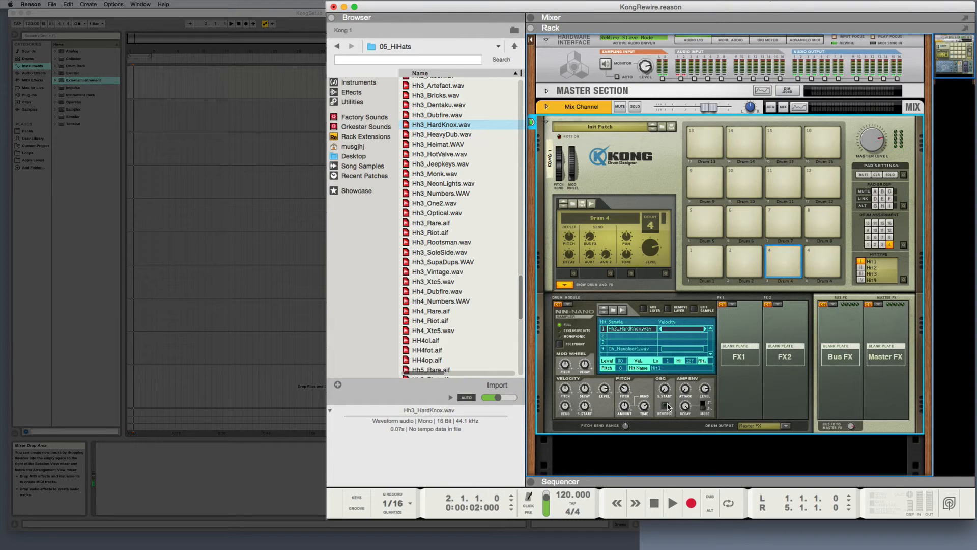
mouse_move(624, 393)
left_click(821, 263)
Step: Audition the kit by playing the snare, both hi-hats and the Drum 1 pad
left_click(743, 262)
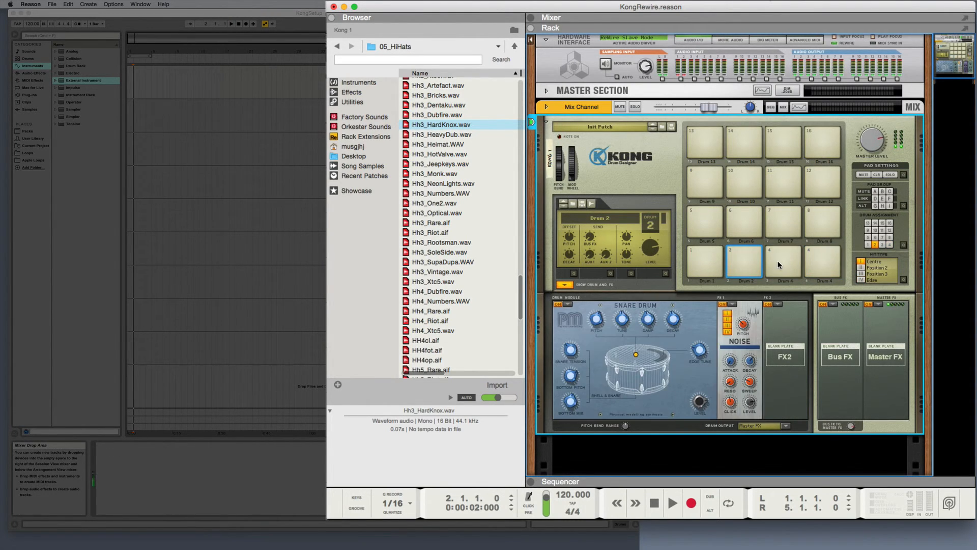
left_click(781, 262)
left_click(825, 262)
left_click(781, 262)
left_click(711, 261)
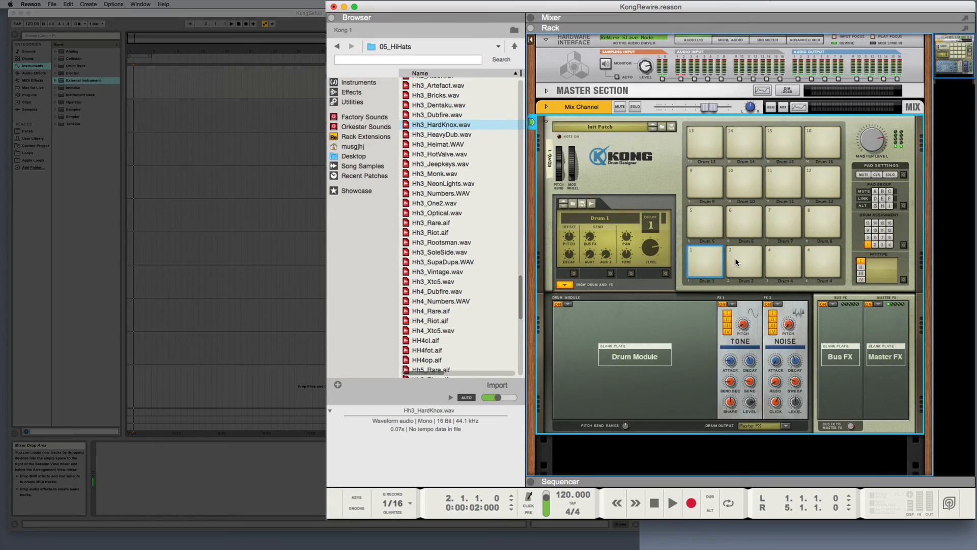